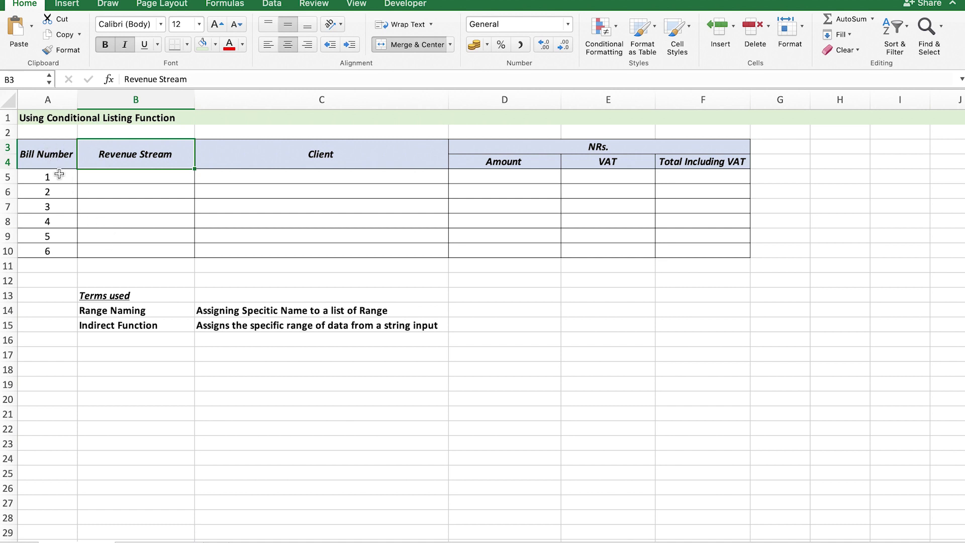
Review the billing table headers: Bill Number, Revenue Stream, Client, Amount and VAT
click(56, 159)
click(109, 158)
click(241, 153)
click(472, 167)
click(583, 164)
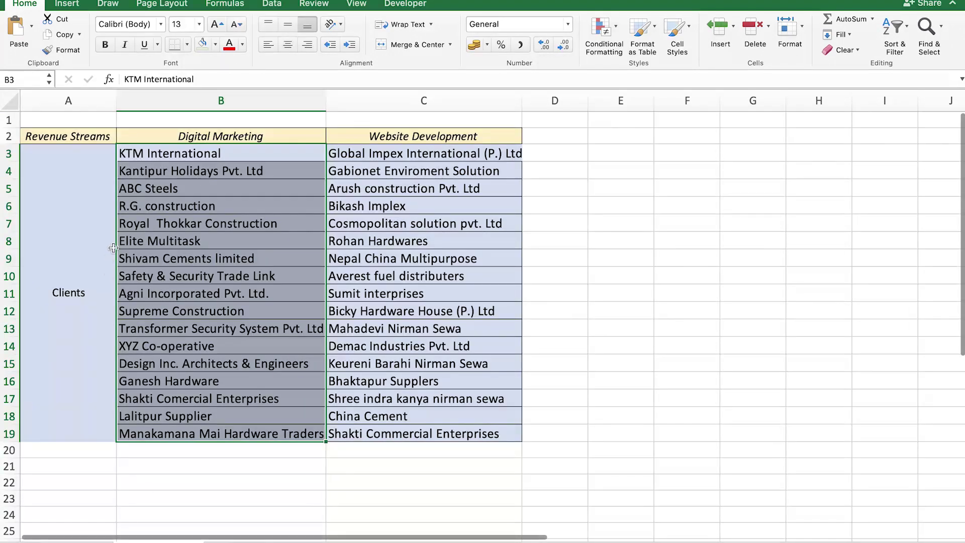
On the client-list sheet, compare the Digital Marketing and Website Development headers and select both client columns
click(142, 196)
click(85, 141)
click(169, 139)
click(368, 140)
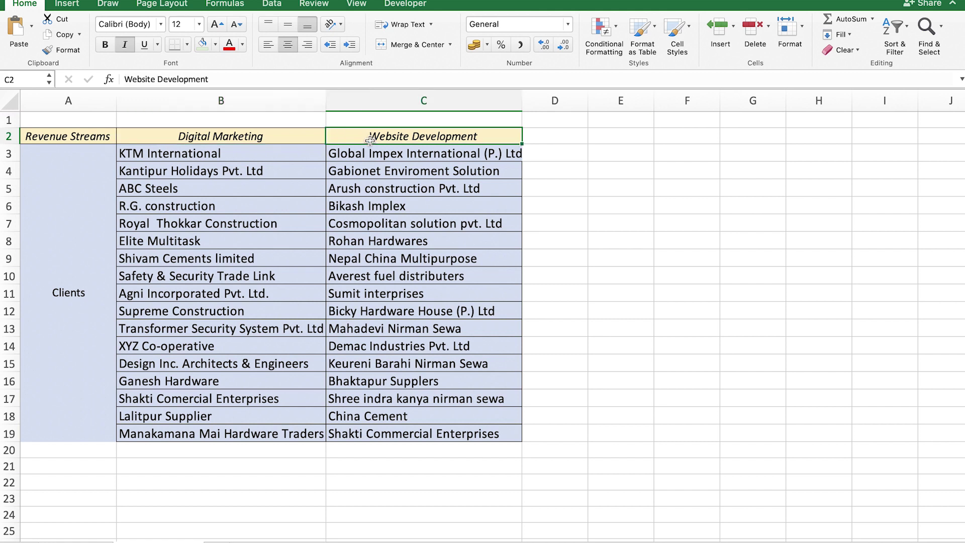
click(238, 136)
click(375, 139)
drag(247, 153, 266, 434)
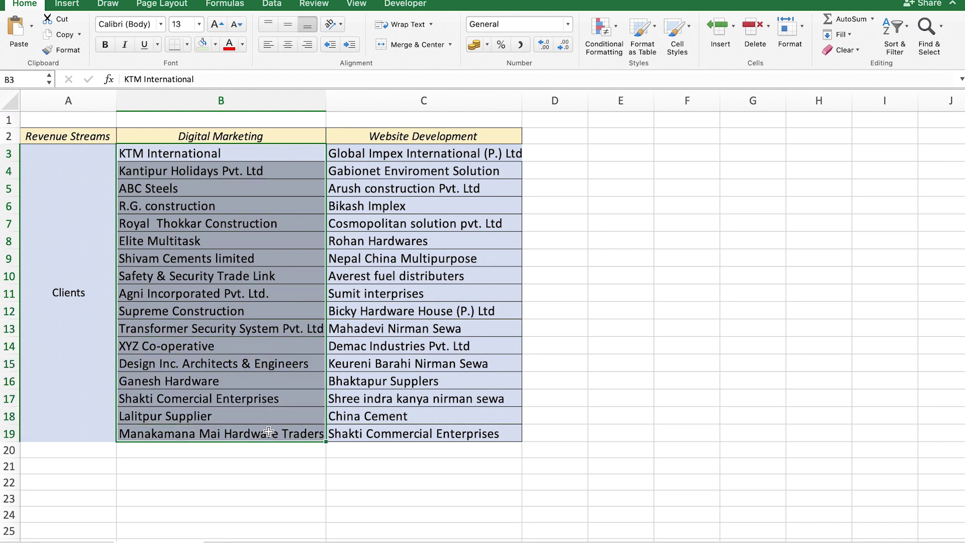
drag(361, 158, 384, 425)
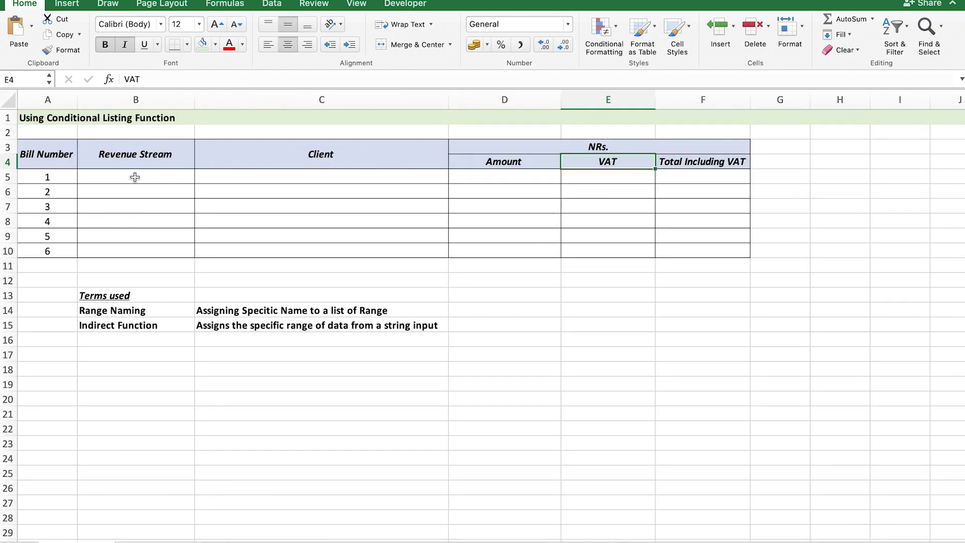
Select the Revenue Stream entry cells B5:B10 and point out cells B5 and C5
drag(135, 177, 135, 253)
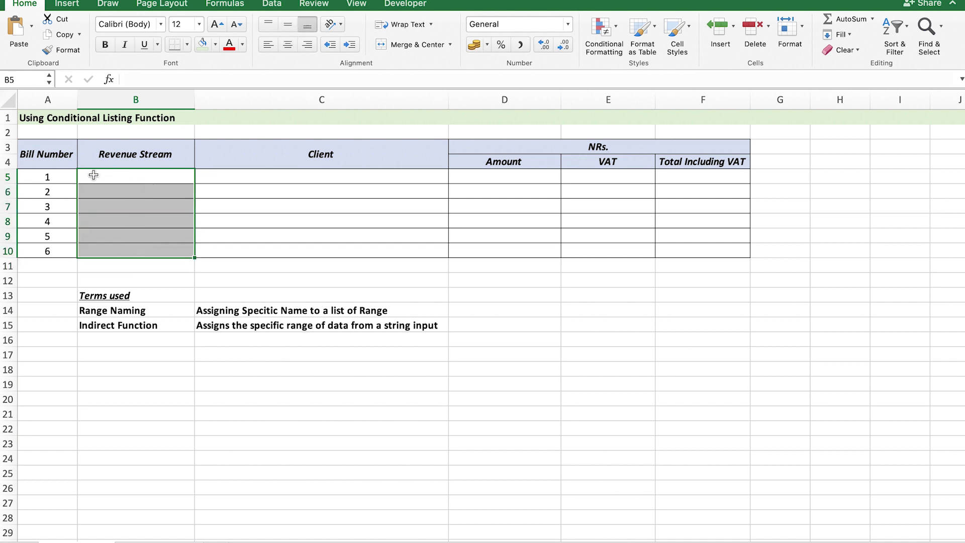
click(115, 173)
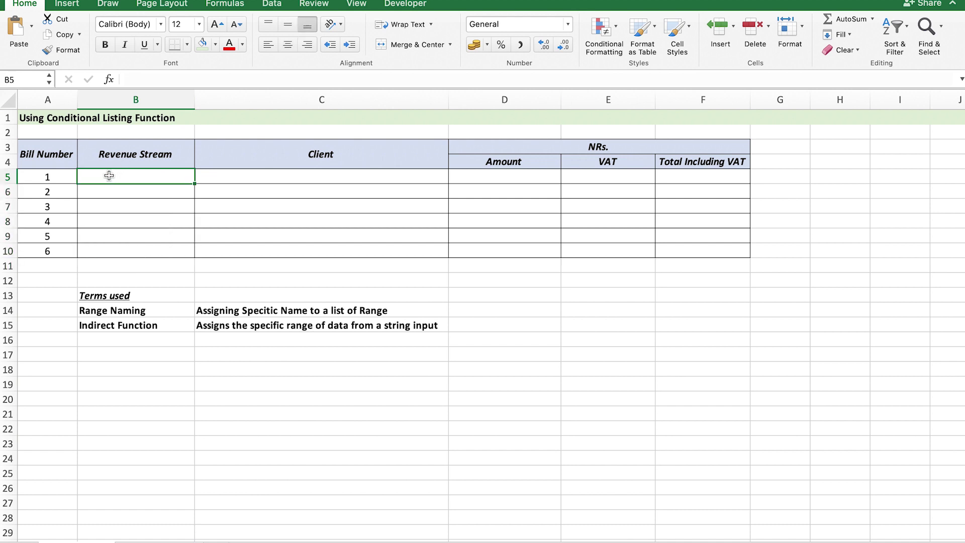
click(209, 181)
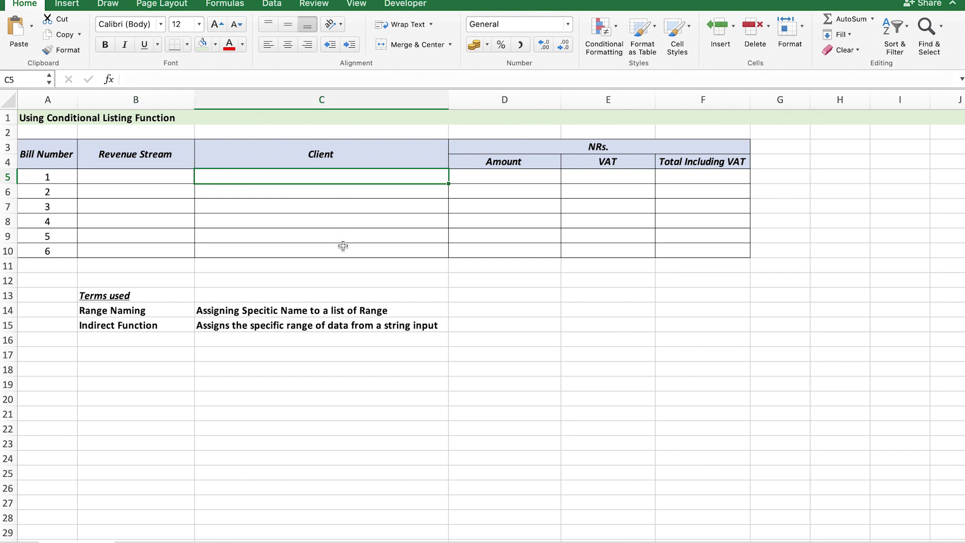
click(139, 175)
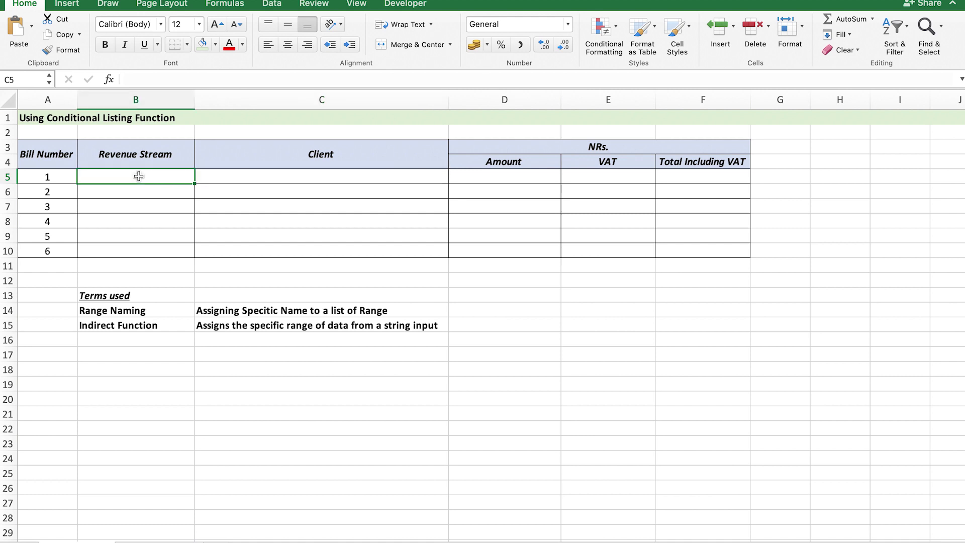
click(217, 176)
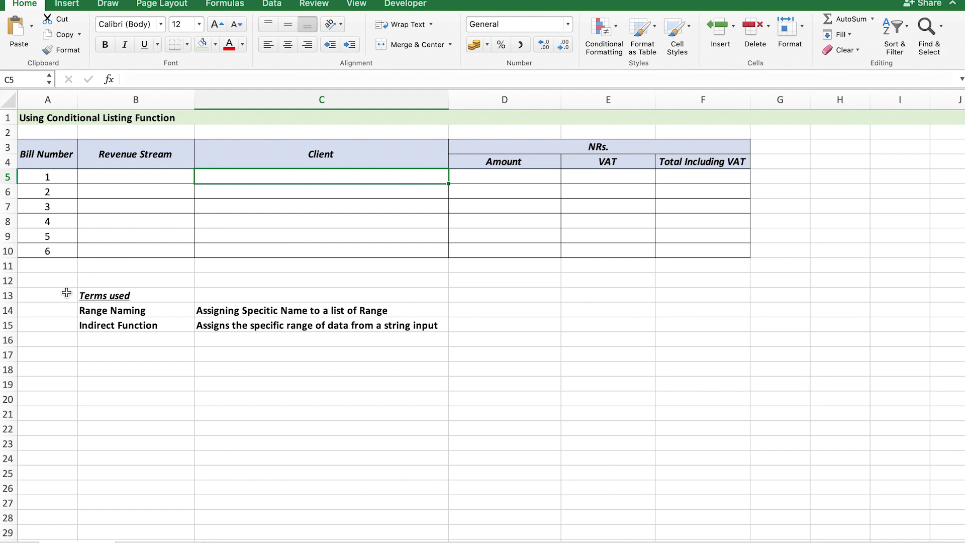
Highlight the Range Naming and Indirect Function notes, then select the Digital Marketing clients B3:B19
drag(68, 294, 290, 324)
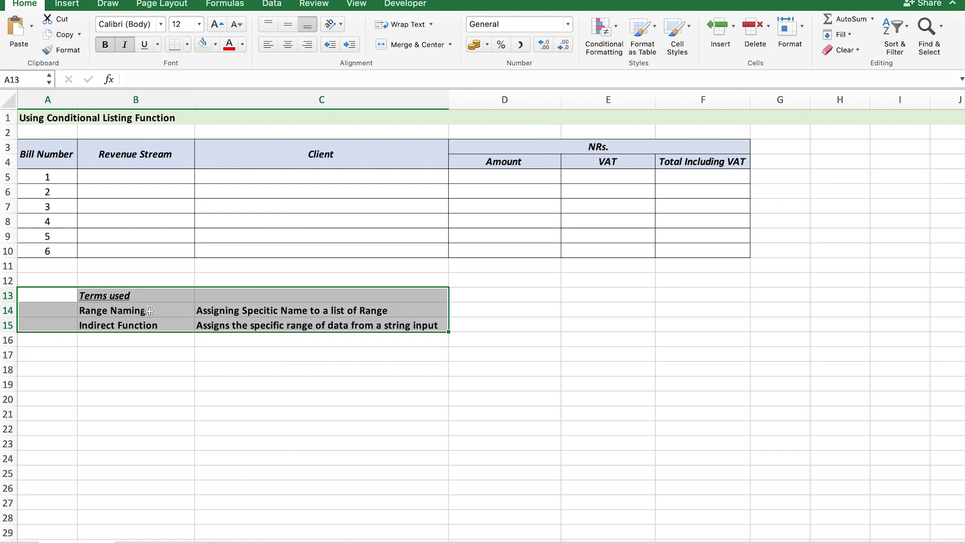
click(148, 310)
click(144, 332)
click(143, 326)
click(140, 312)
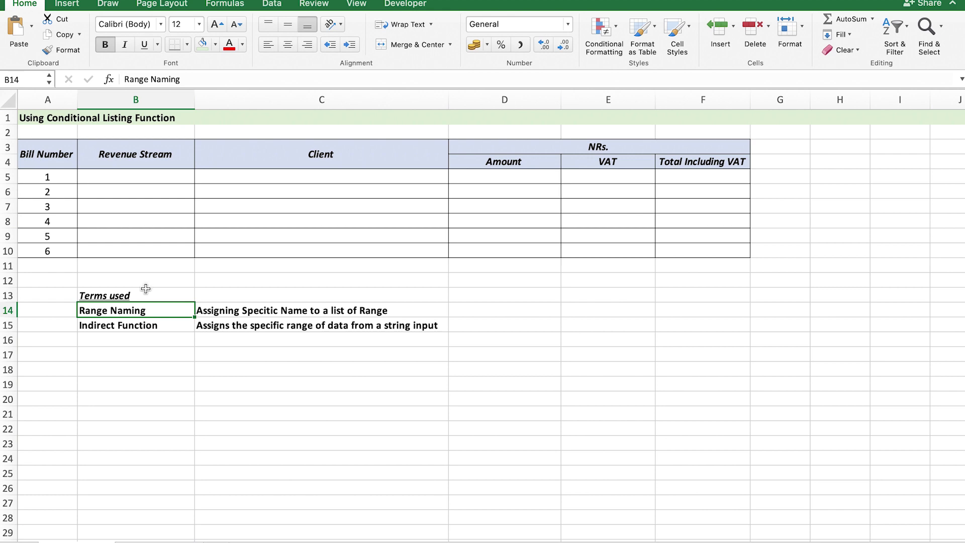
click(141, 538)
drag(181, 150, 196, 432)
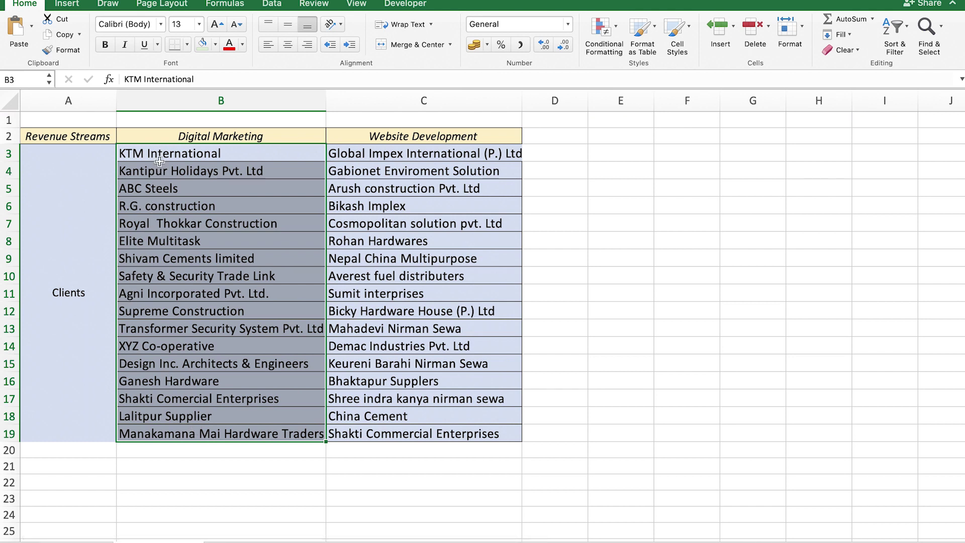
Name range B3:B19 DigitalMarketing in the Name Box after the name with a space is rejected
click(26, 78)
text(Digigta)
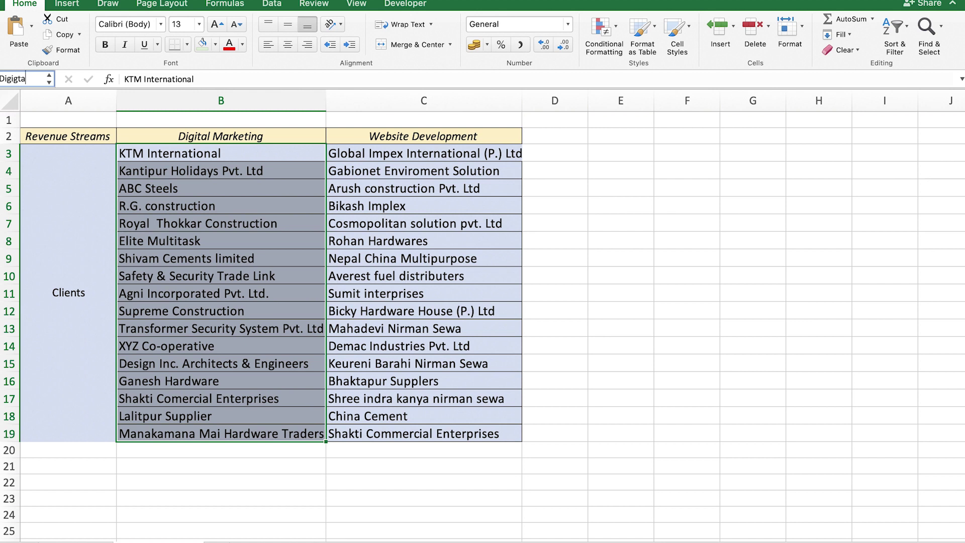
text( Marketing)
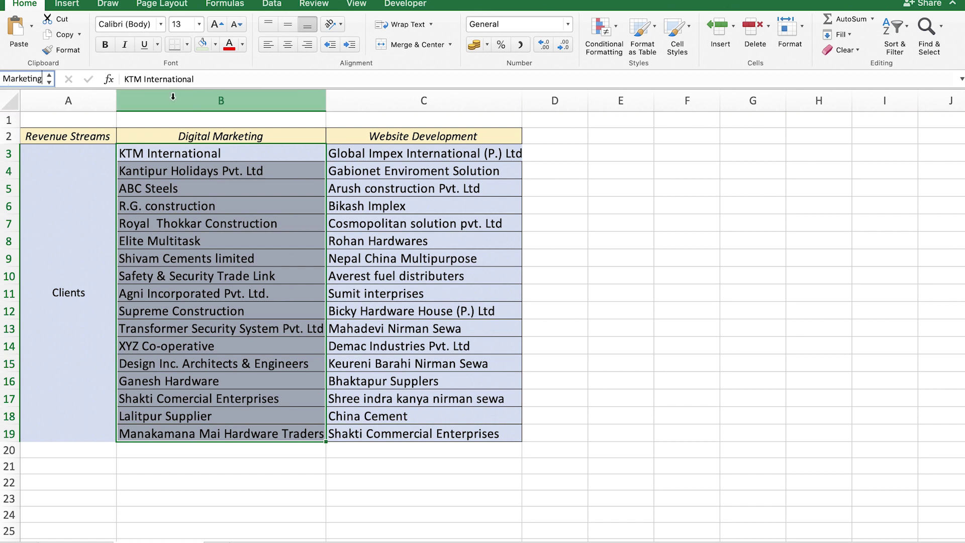
key(Return)
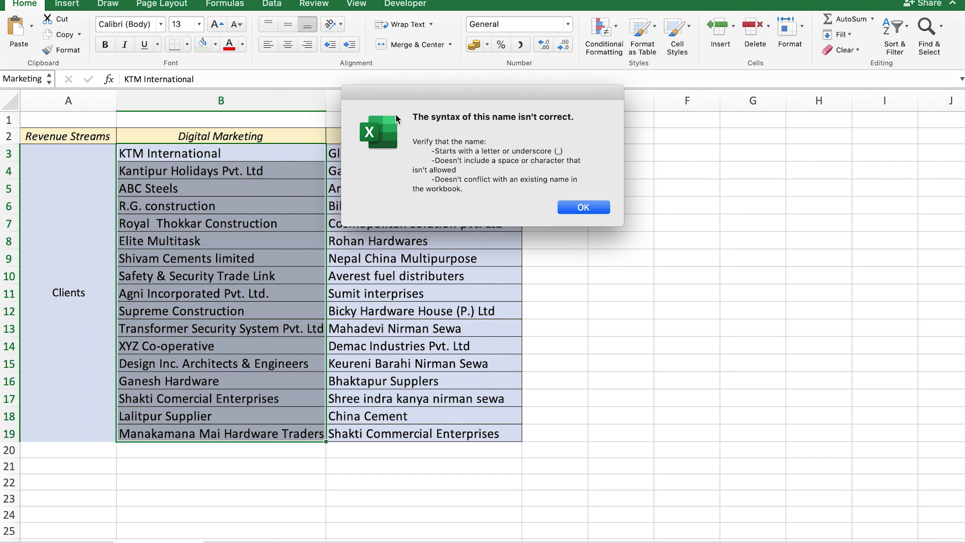
click(583, 207)
click(25, 79)
text(D)
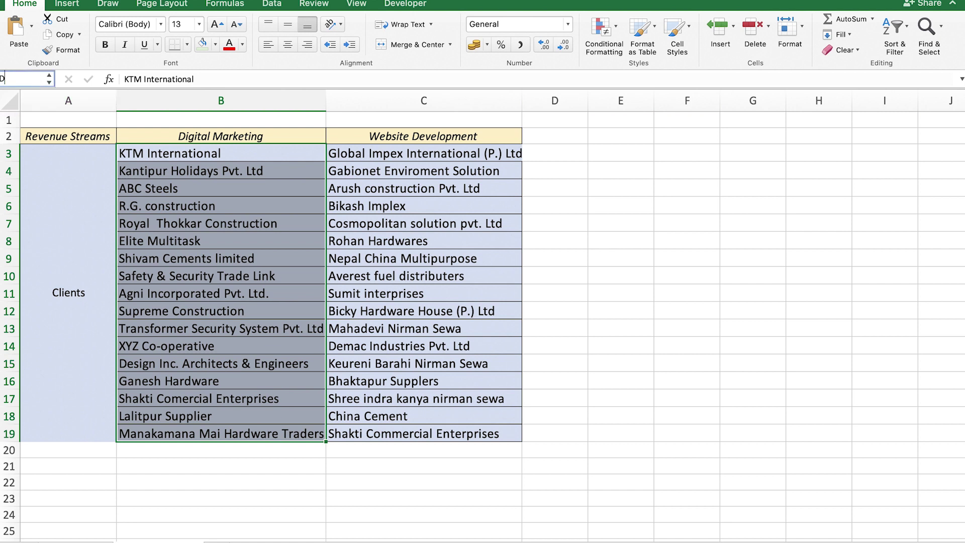
text(keting)
key(Return)
Name the Website Development clients C3:C19 WebsiteDevelopment through Formulas > Define Name
drag(358, 151, 406, 433)
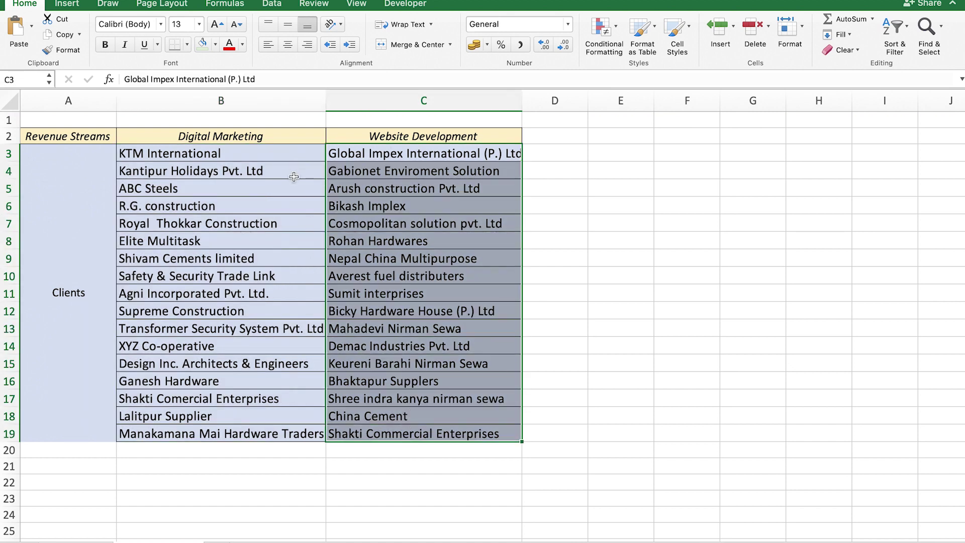
click(239, 7)
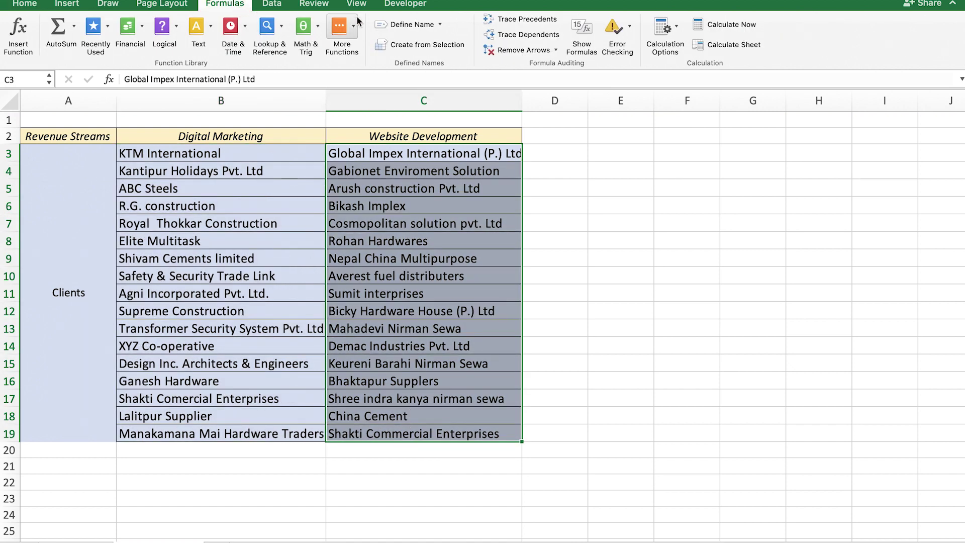
click(441, 24)
click(432, 43)
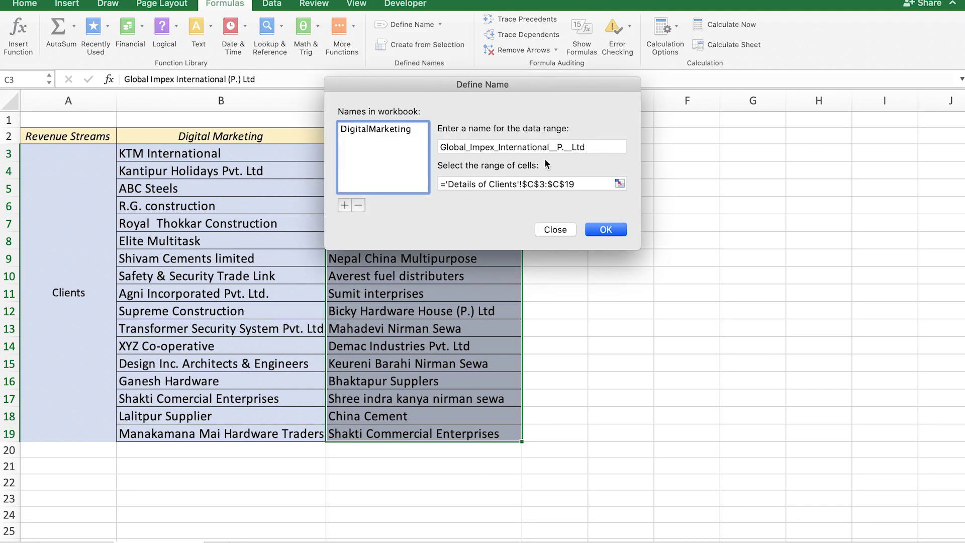
click(555, 146)
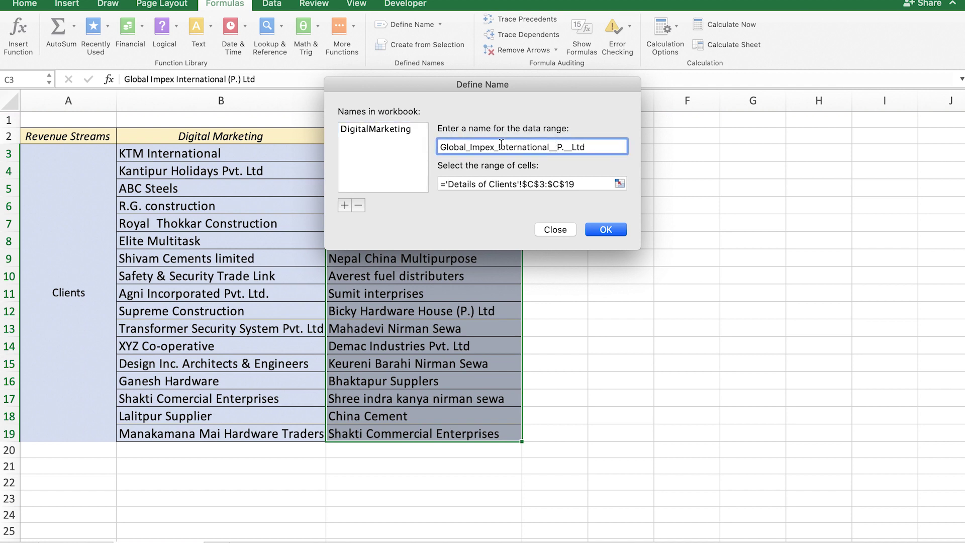
key(super+shift+Left)
key(super+a)
text(We)
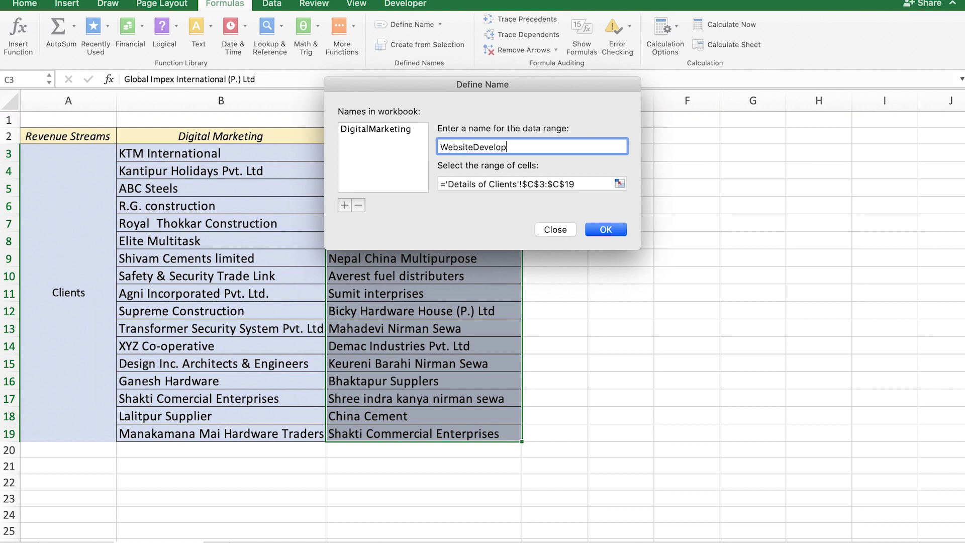
click(601, 230)
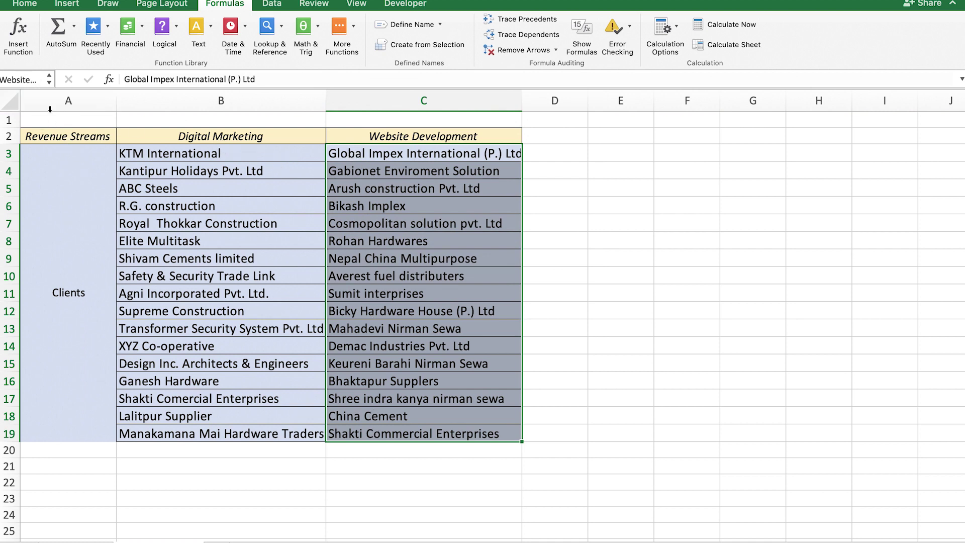
click(23, 79)
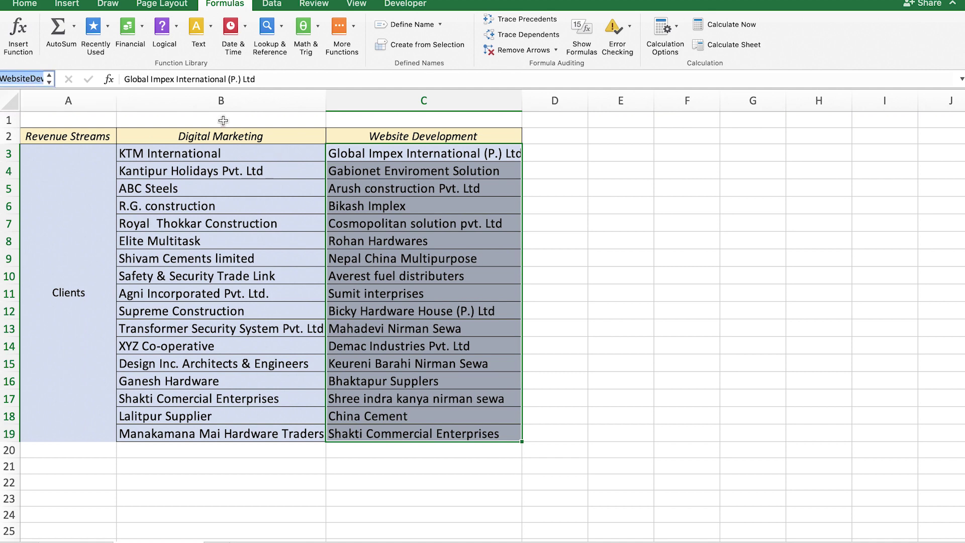
Remove the spaces so headers B2 and C2 read DigitalMarketing and WebsiteDevelopment, then return to billing
double_click(214, 136)
key(BackSpace)
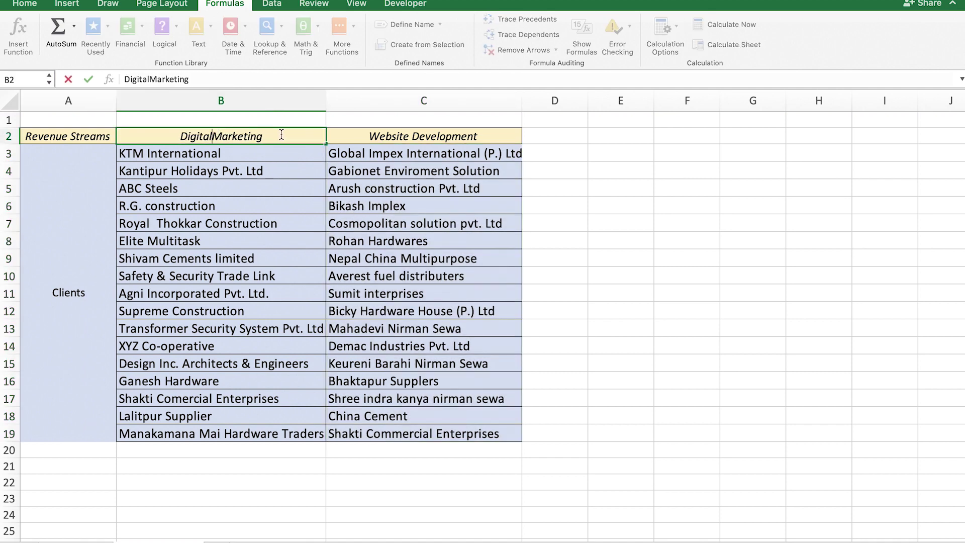
key(Return)
double_click(414, 136)
key(BackSpace)
key(Return)
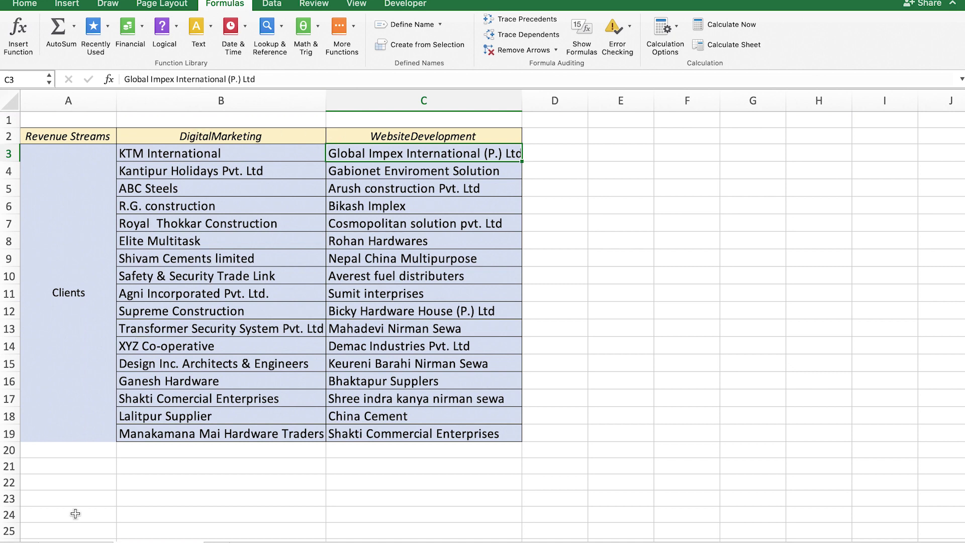
key(ctrl+Page_Down)
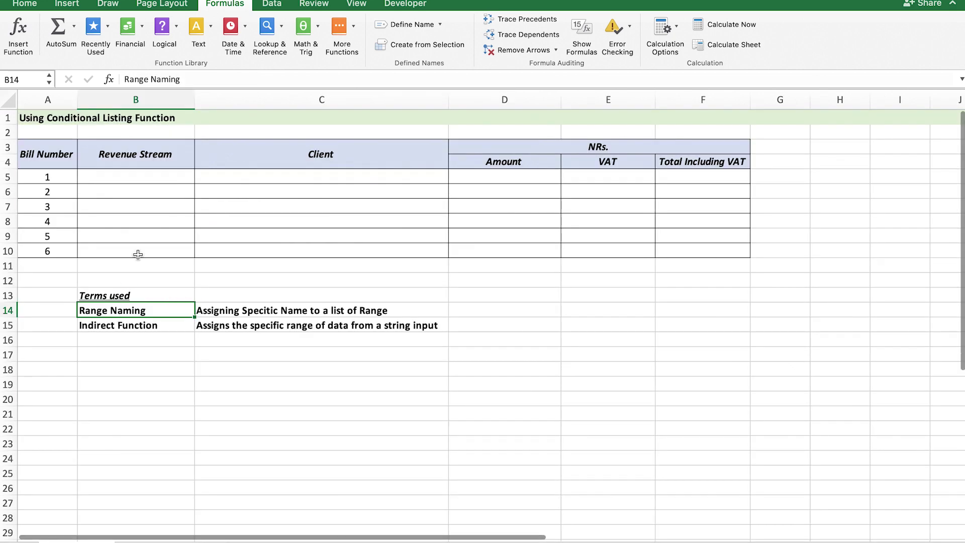
Give B5:B10 list validation with source ='Details of Clients'!$B$2:$C$2
drag(145, 180, 140, 253)
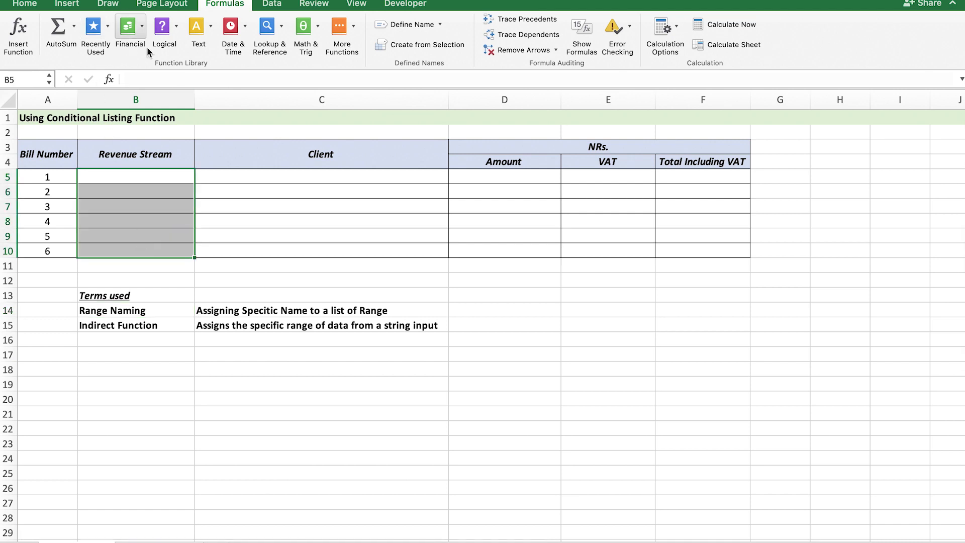
click(271, 4)
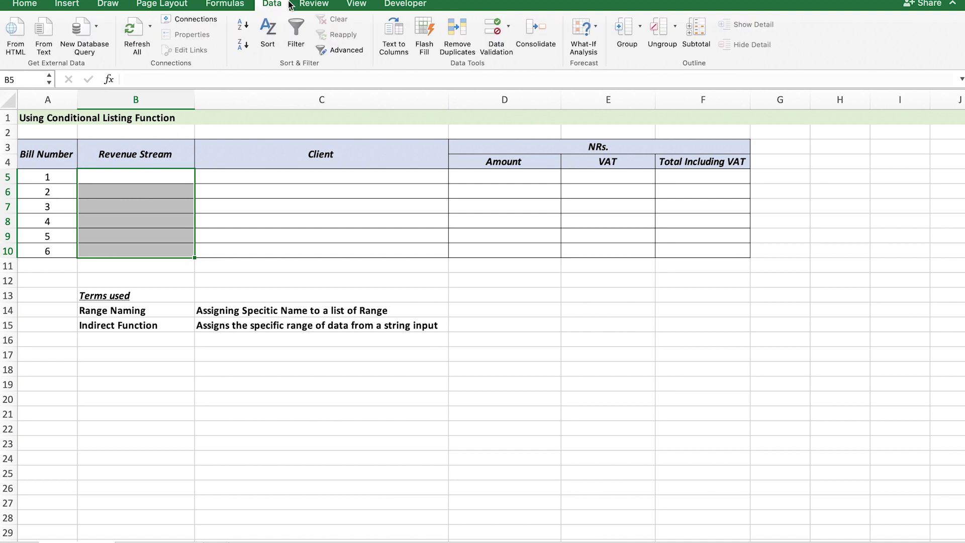
click(508, 26)
click(511, 52)
click(411, 137)
click(401, 176)
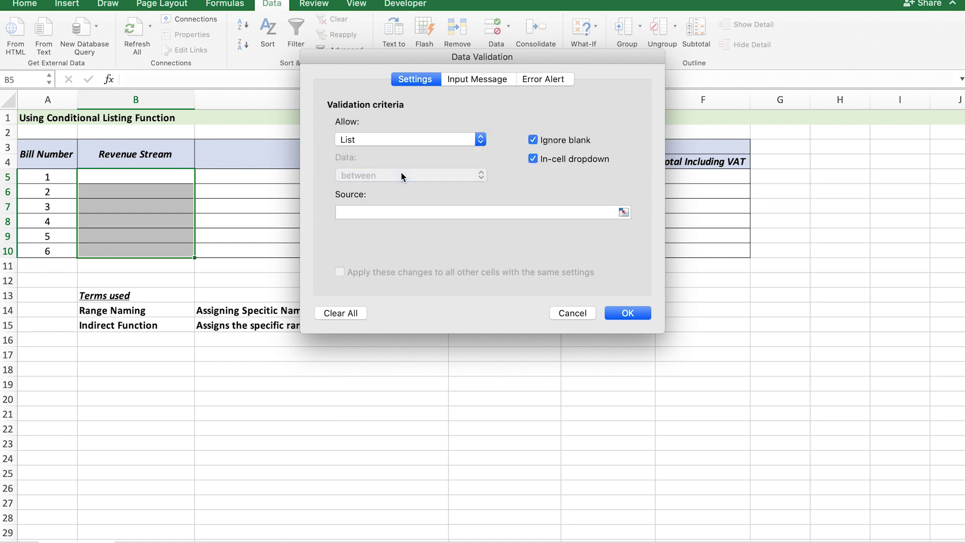
click(380, 211)
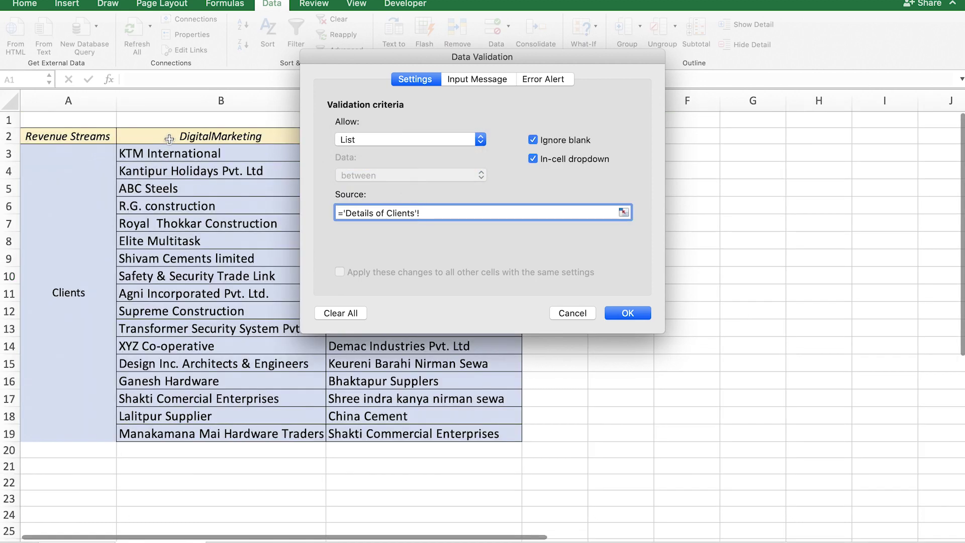
drag(170, 136, 170, 136)
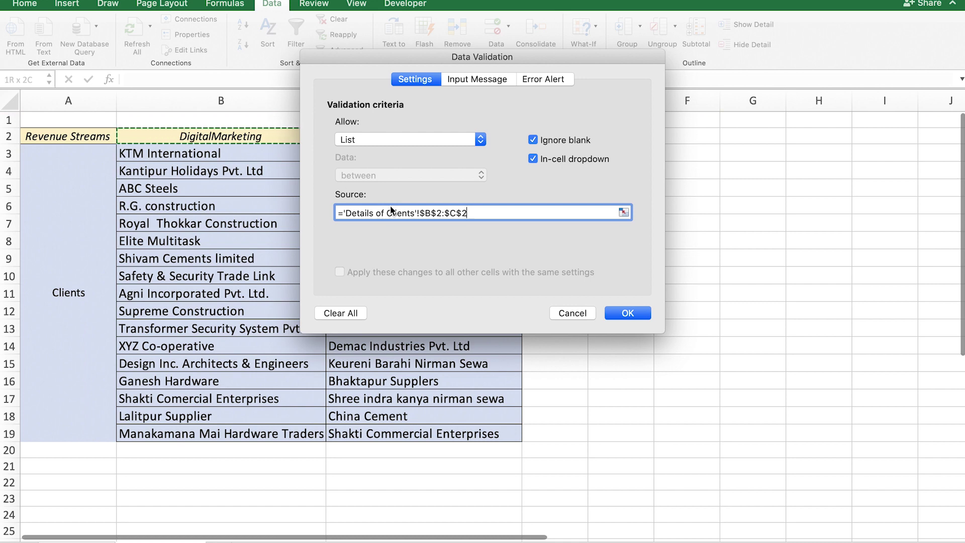
click(614, 313)
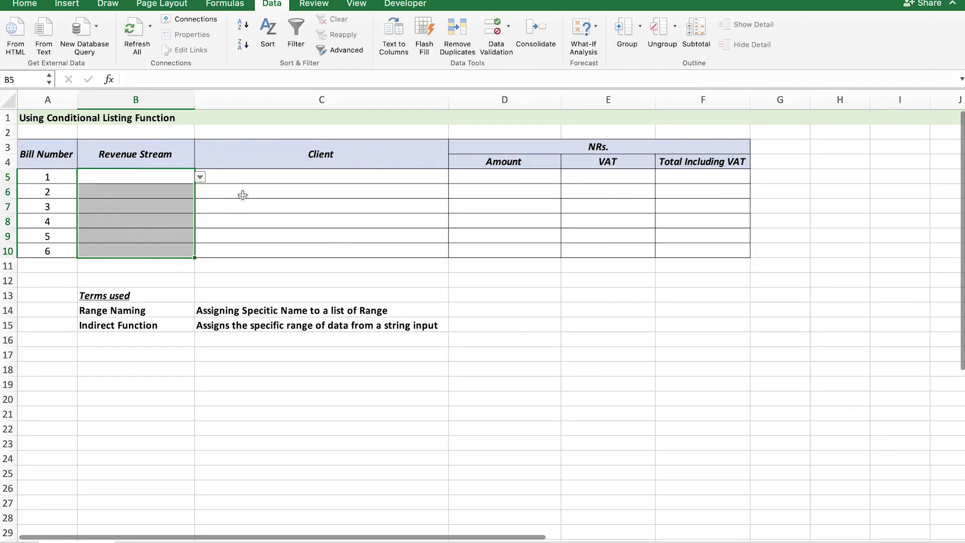
Pick DigitalMarketing in B5 and WebsiteDevelopment in B6 from the new dropdown
click(200, 178)
click(126, 191)
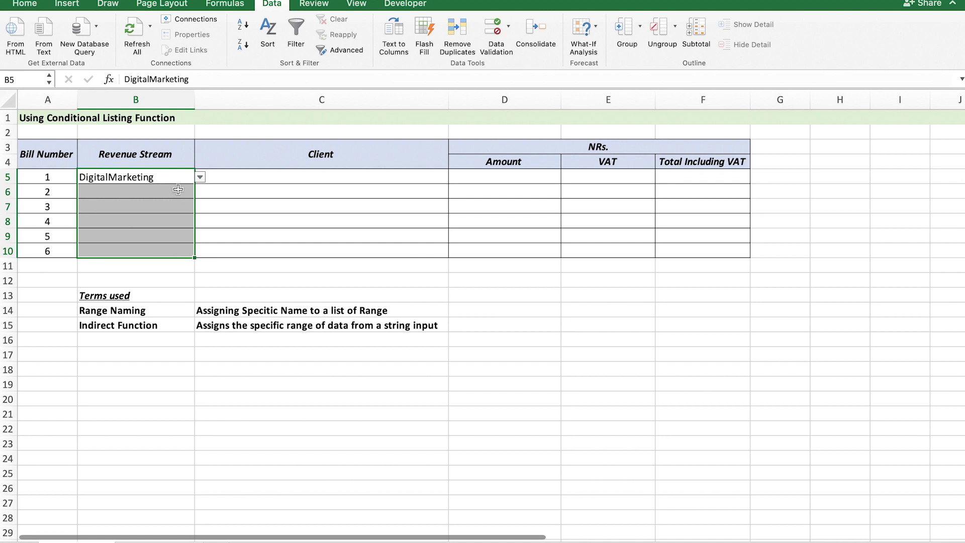
click(186, 191)
click(200, 192)
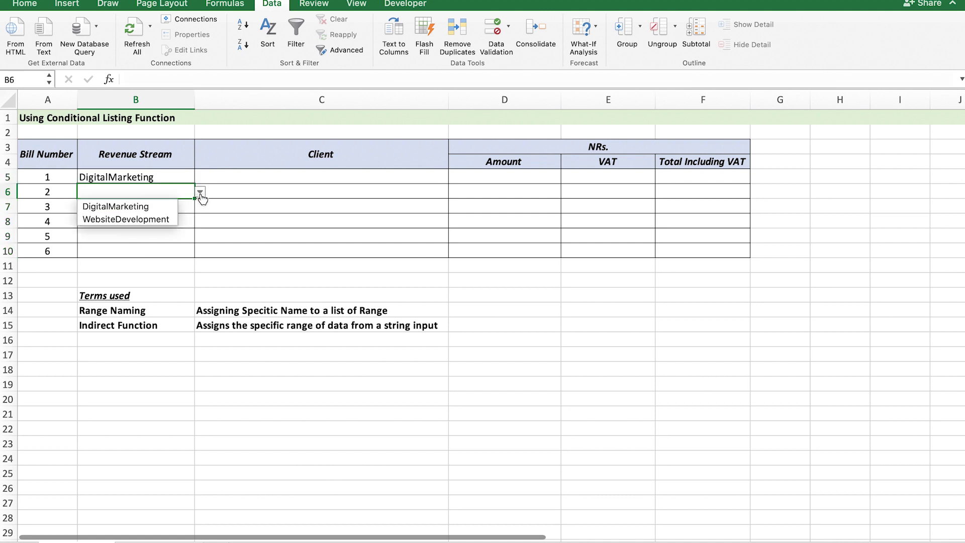
click(168, 220)
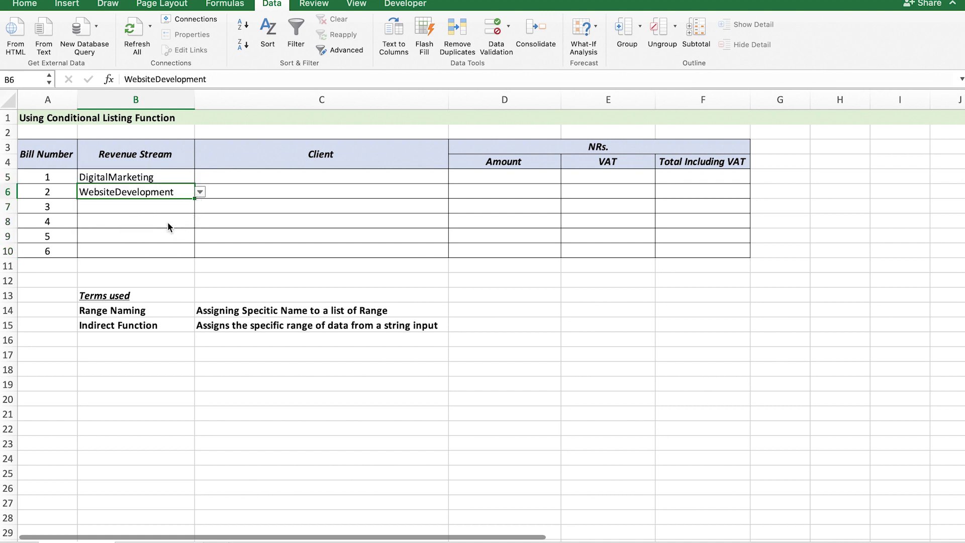
click(151, 324)
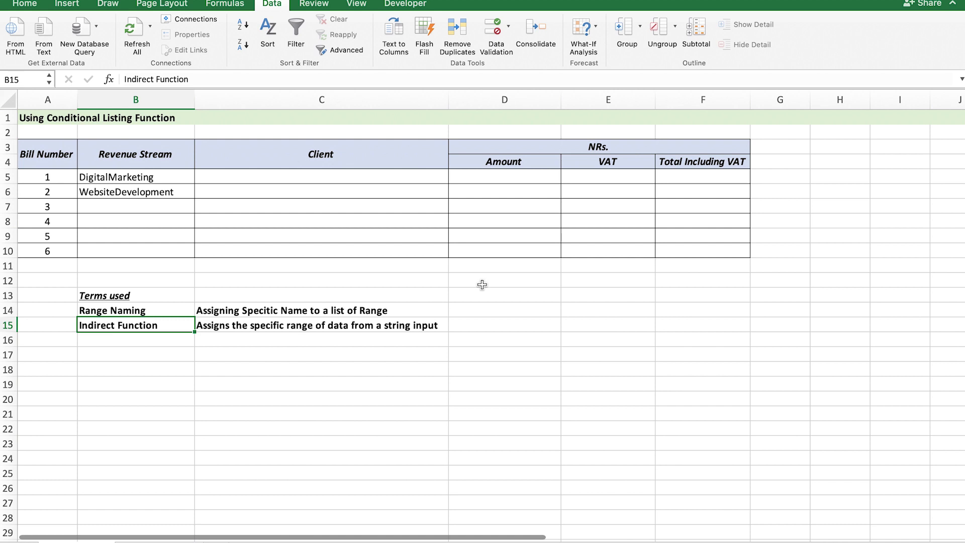
drag(269, 176, 265, 253)
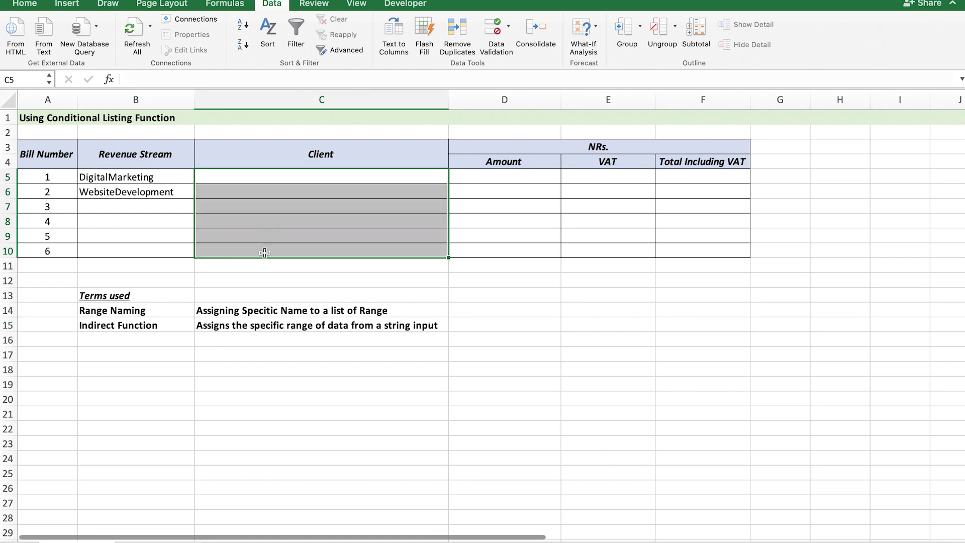
click(143, 176)
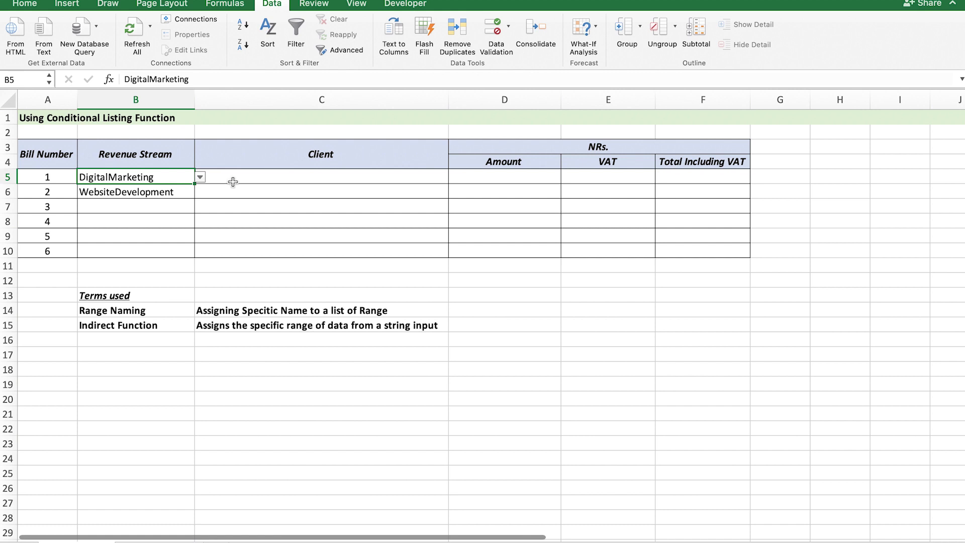
drag(233, 182, 223, 250)
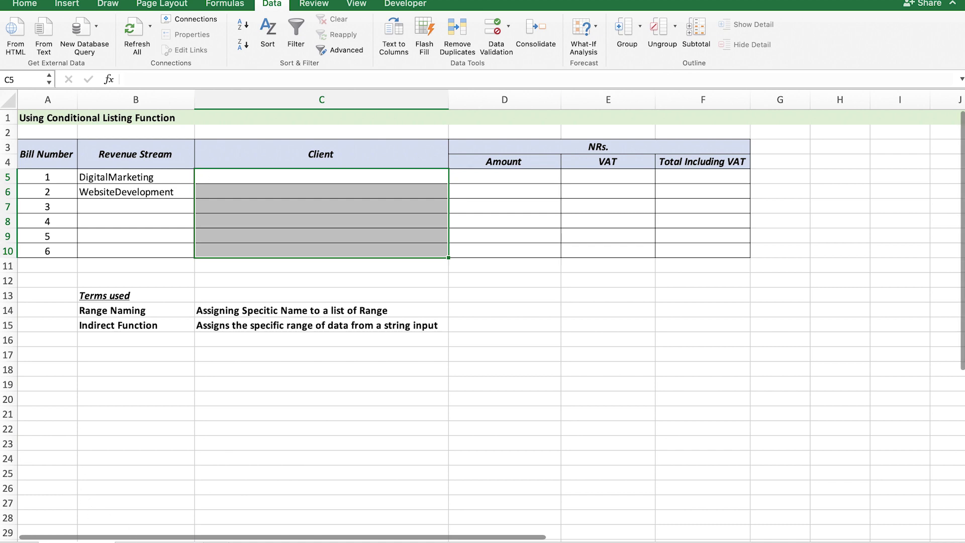
click(130, 541)
click(184, 137)
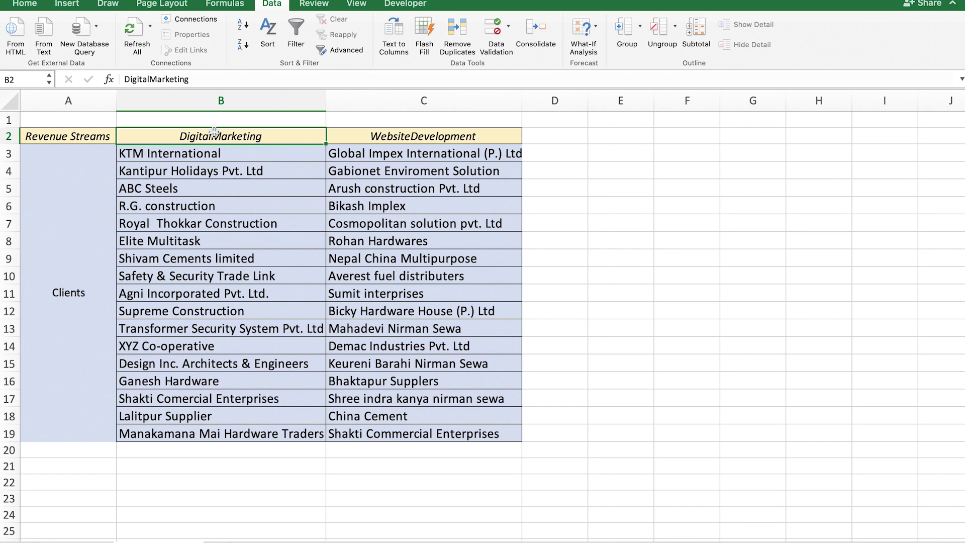
click(76, 540)
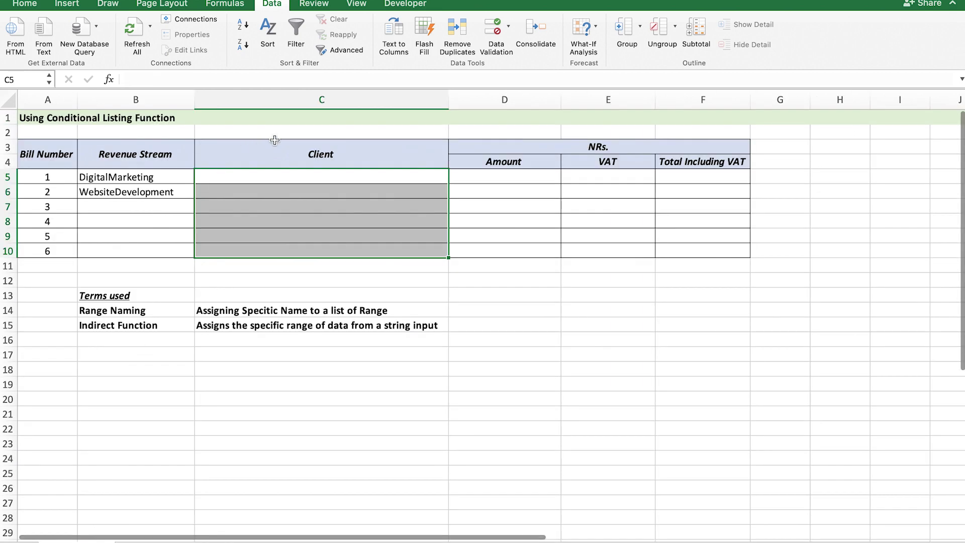
Give the Client cells C5:C10 list validation with source =INDIRECT($B5), then recheck the settings
click(508, 26)
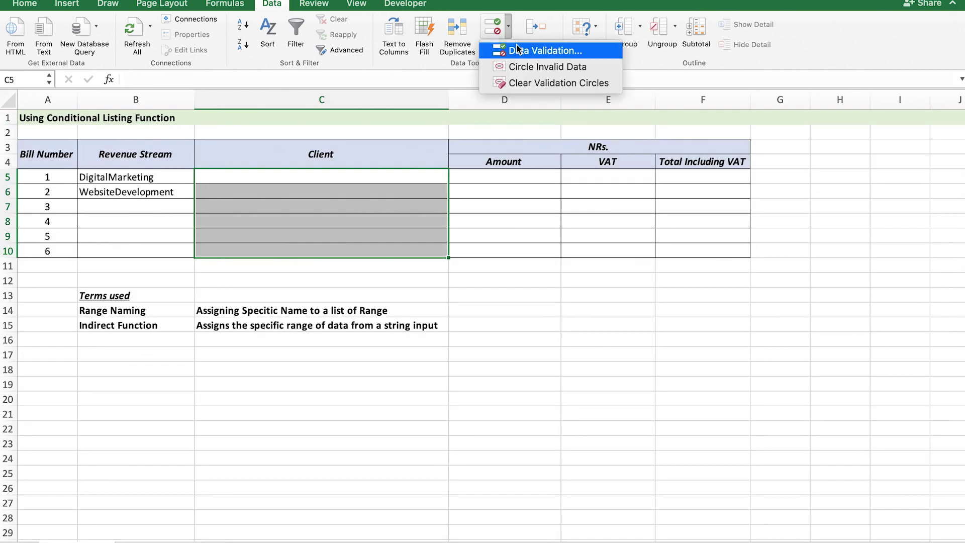
click(517, 45)
click(409, 137)
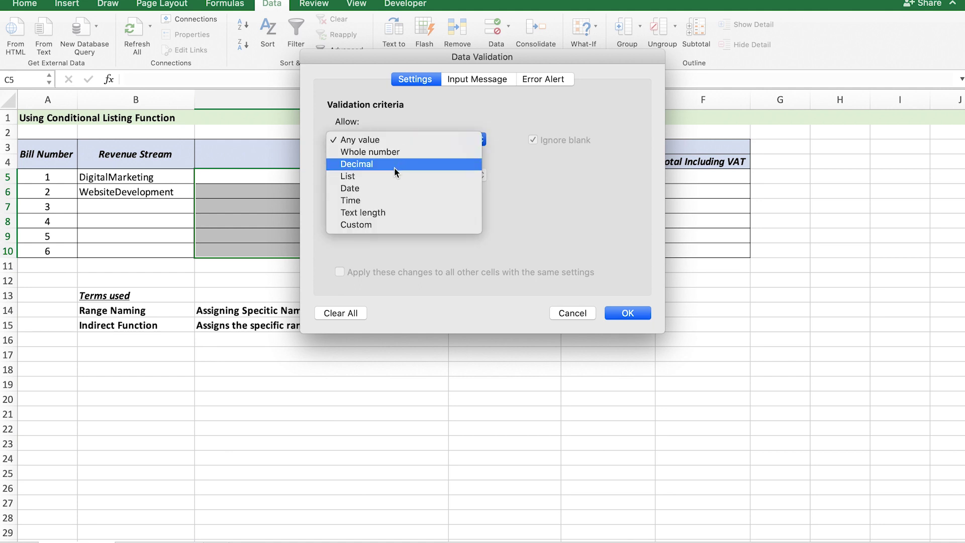
click(388, 178)
click(372, 206)
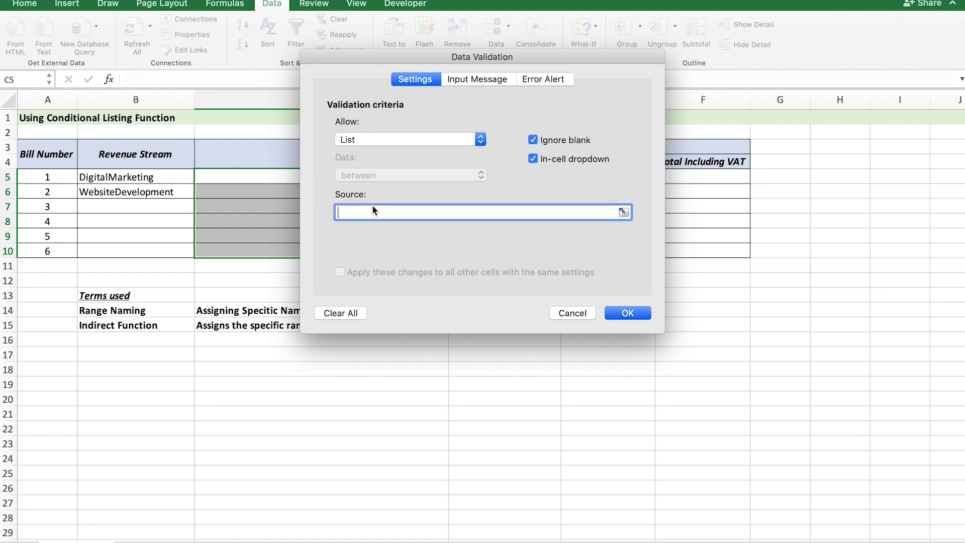
text(=indirect()
click(173, 174)
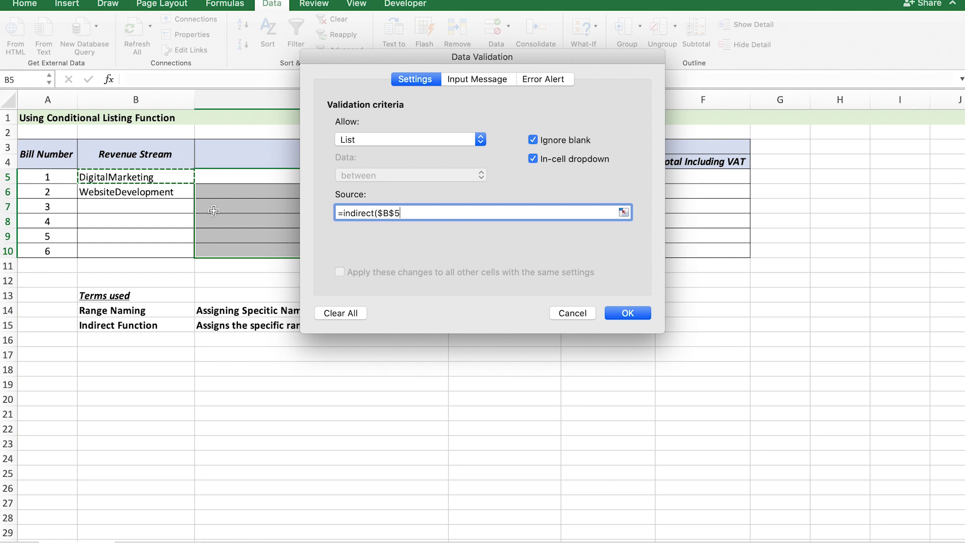
key(F4)
text())
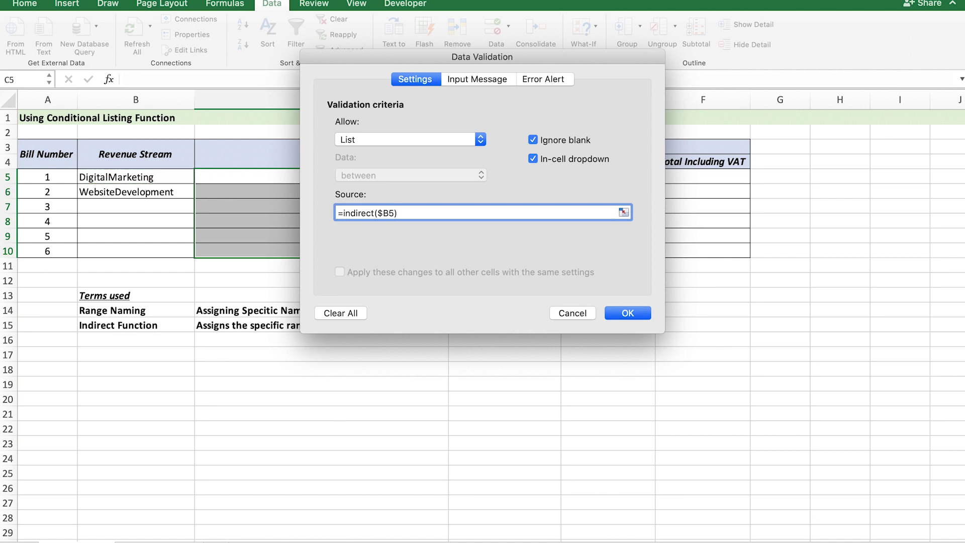
key(Return)
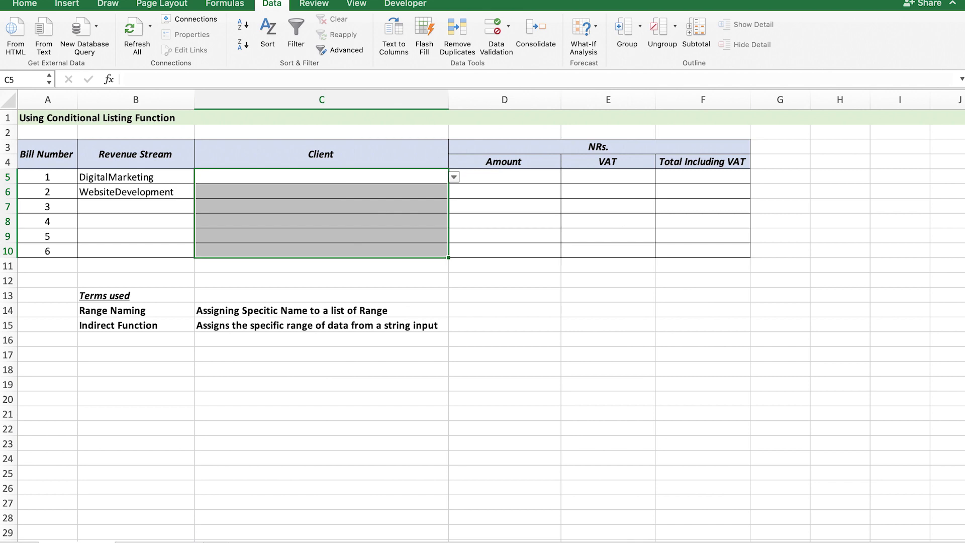
click(508, 27)
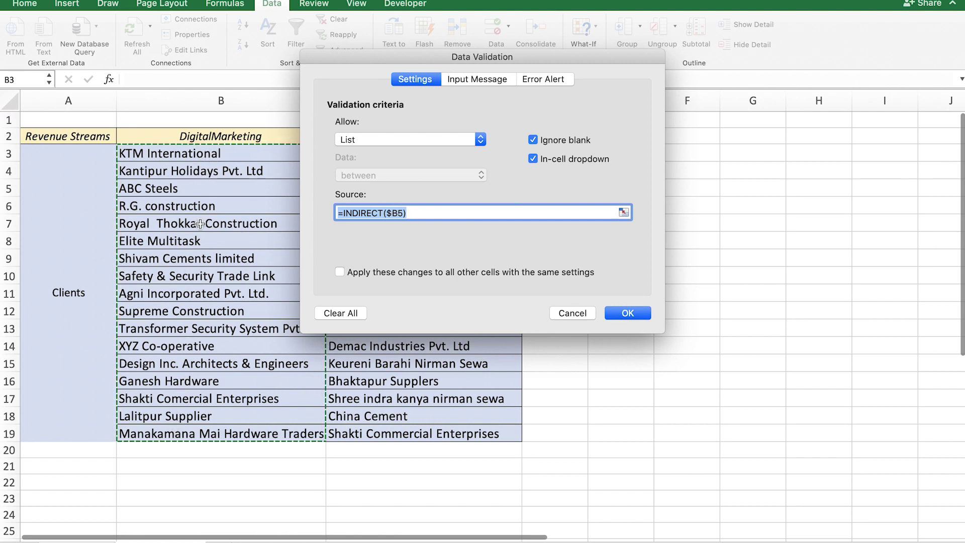
click(568, 315)
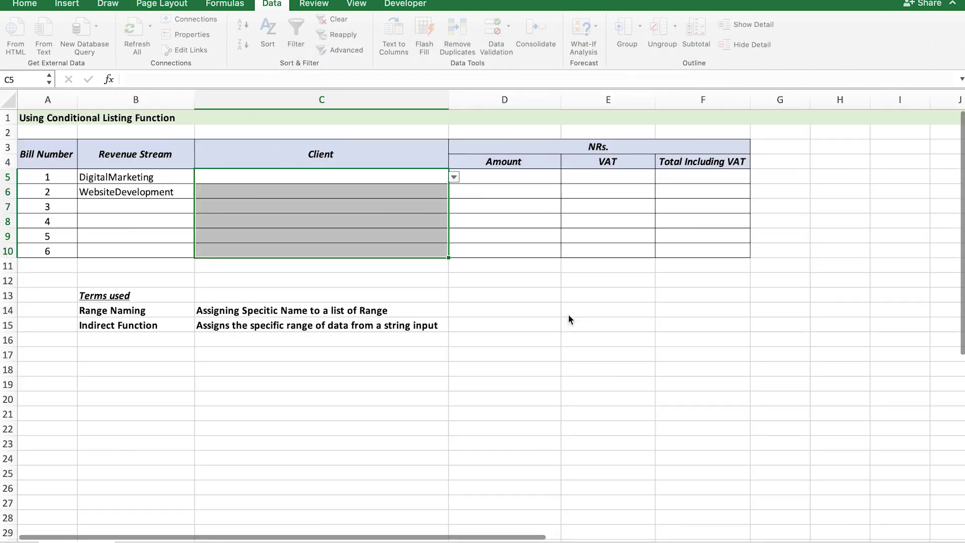
Choose KTM International as bill 1's client after checking the client-list sheet
click(454, 177)
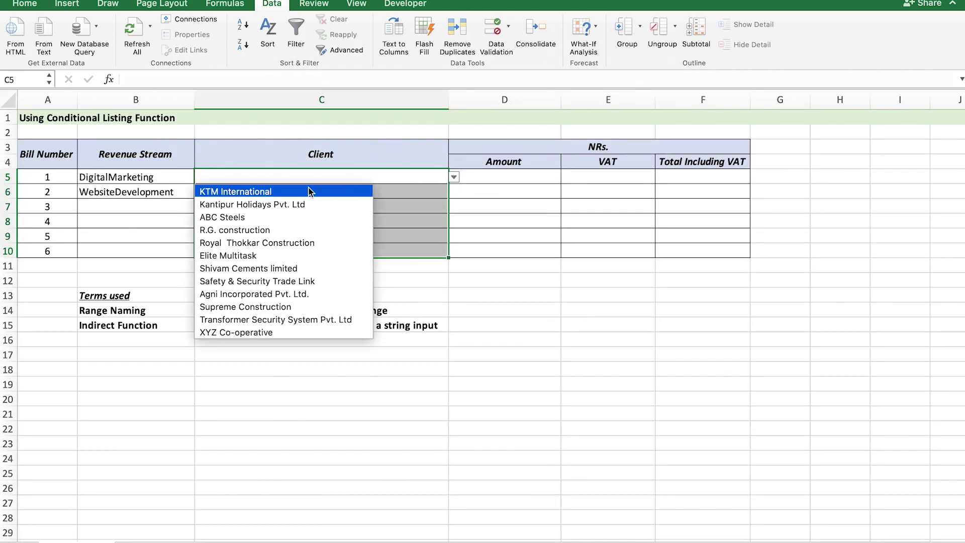
click(354, 179)
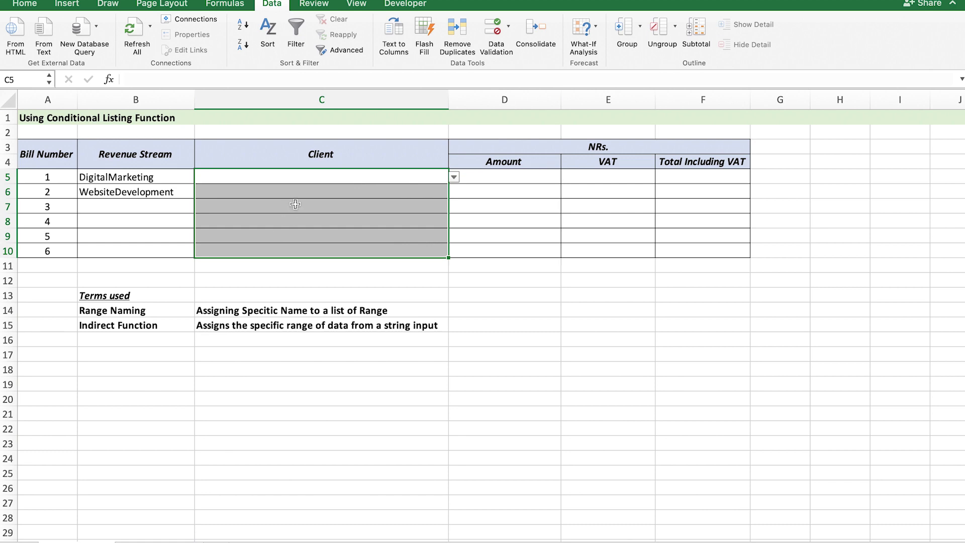
click(303, 181)
click(178, 538)
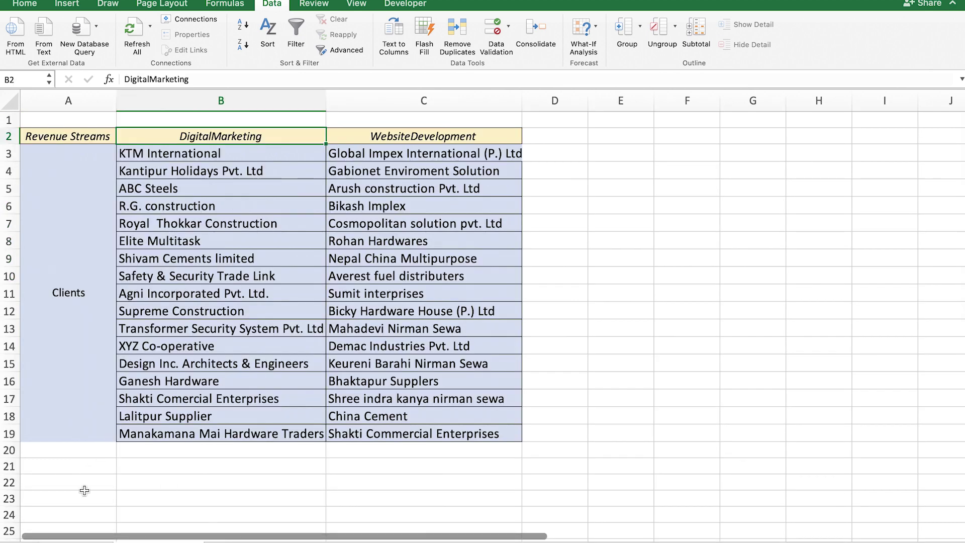
click(126, 538)
click(453, 177)
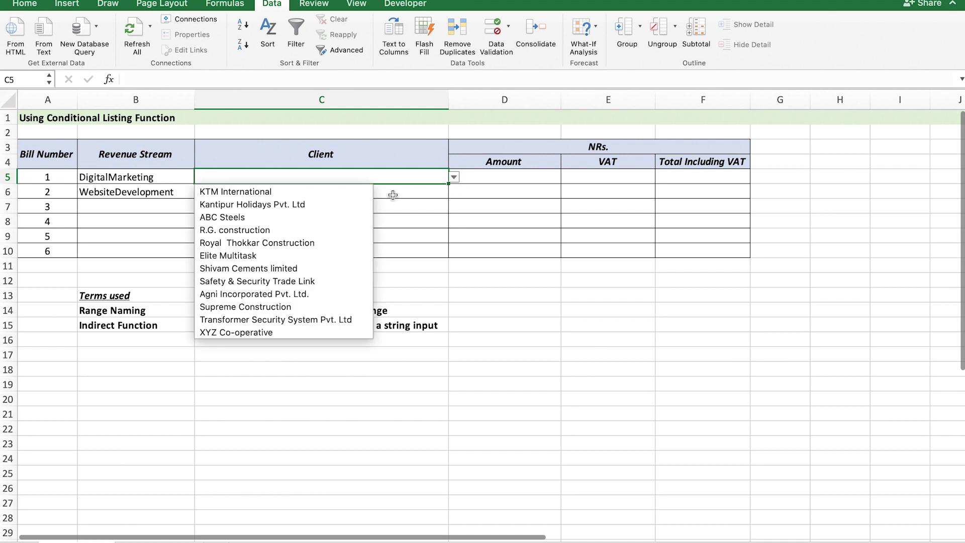
click(352, 192)
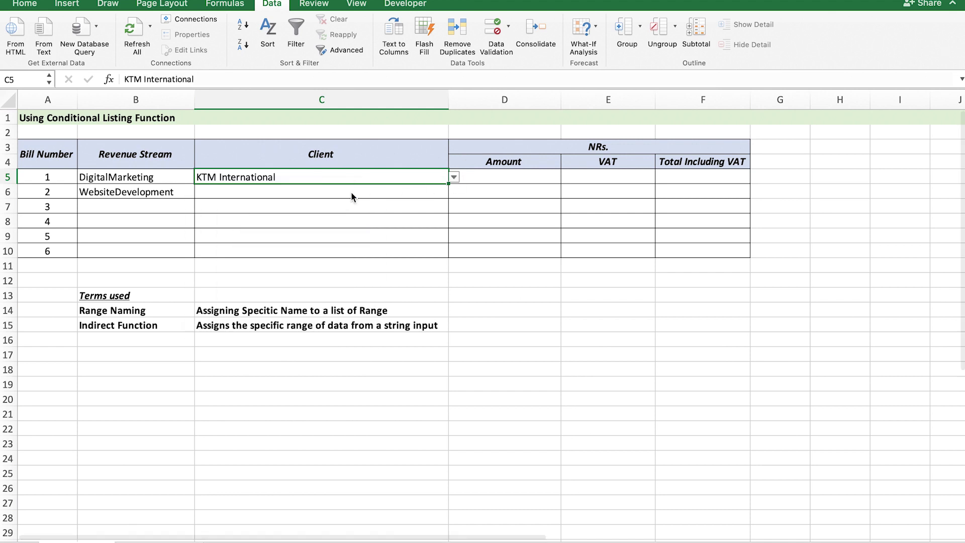
Open bill 2's client dropdown and compare its choices against the WebsiteDevelopment list
click(419, 187)
click(453, 191)
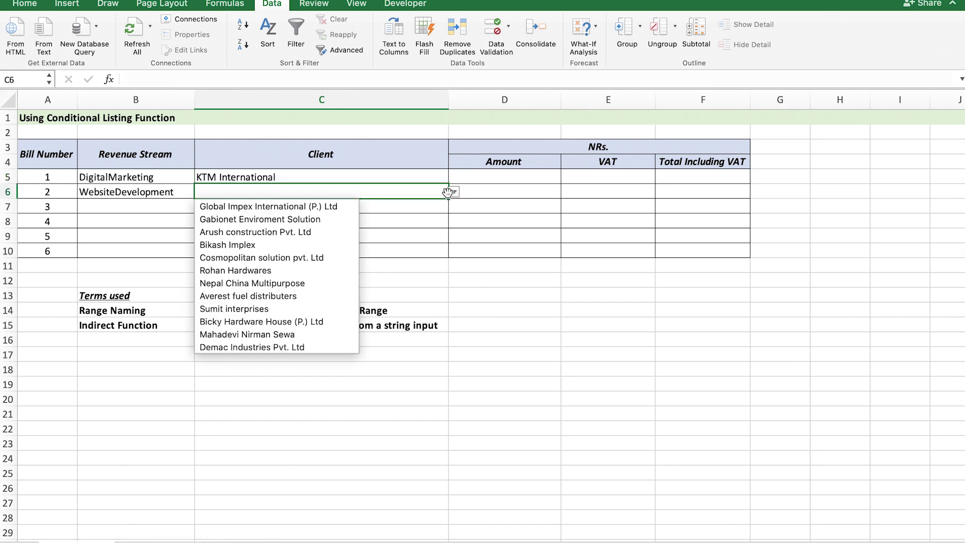
scroll(137, 488, up, 2)
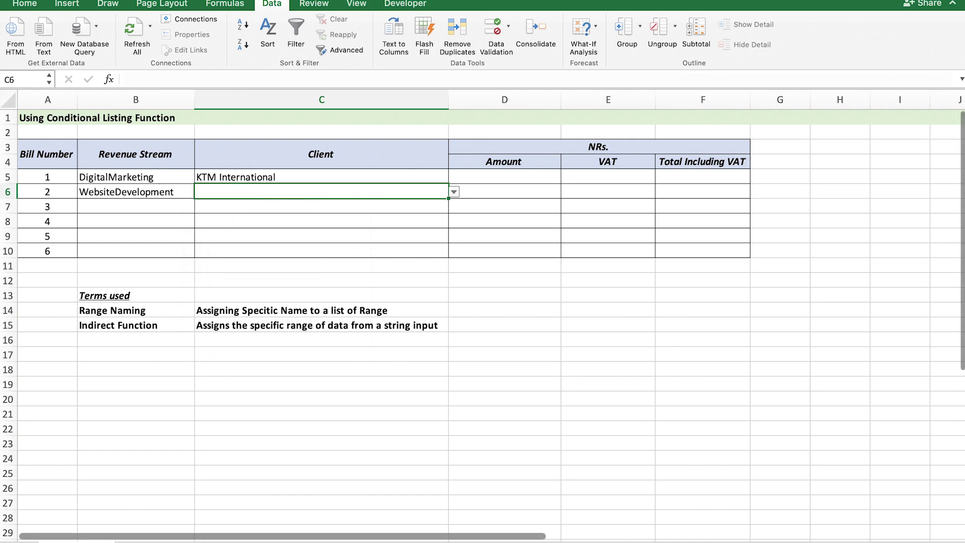
click(154, 539)
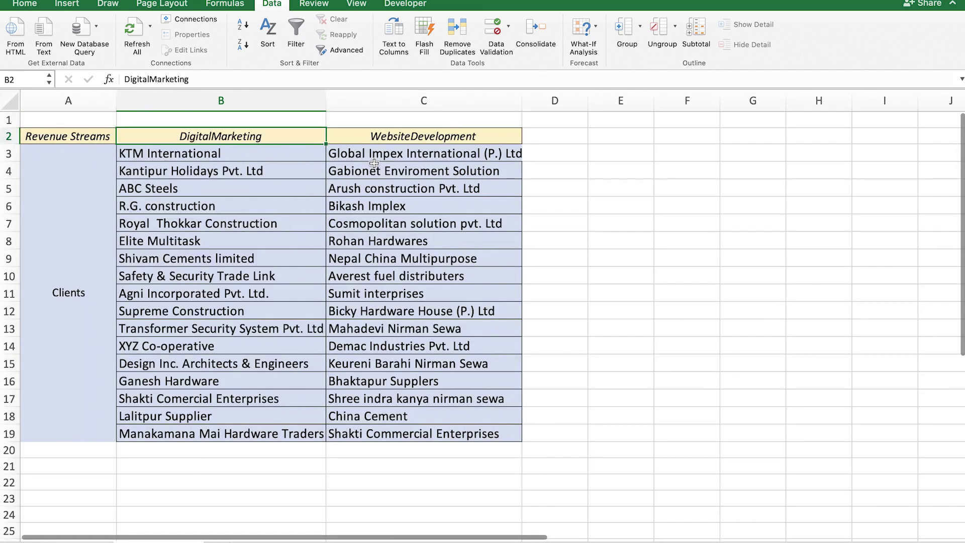
click(133, 539)
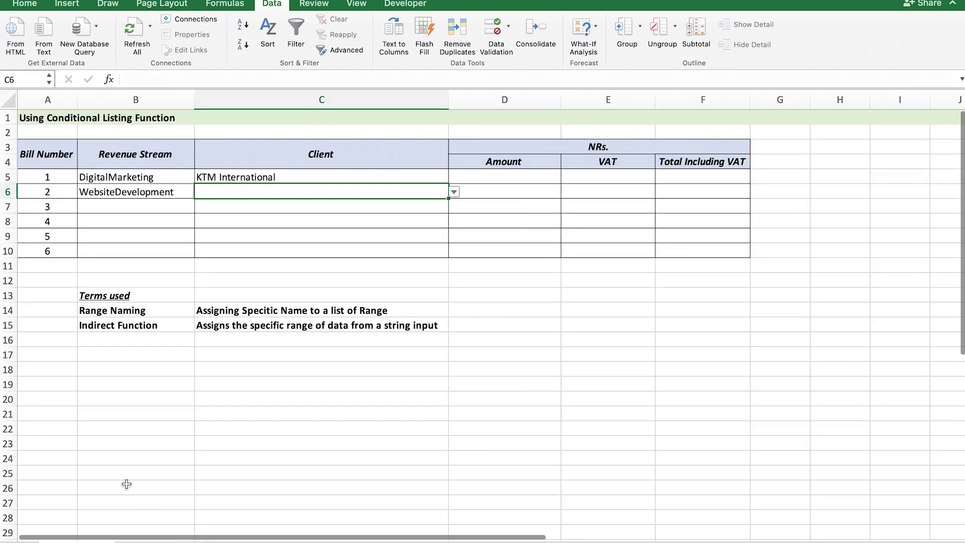
click(454, 192)
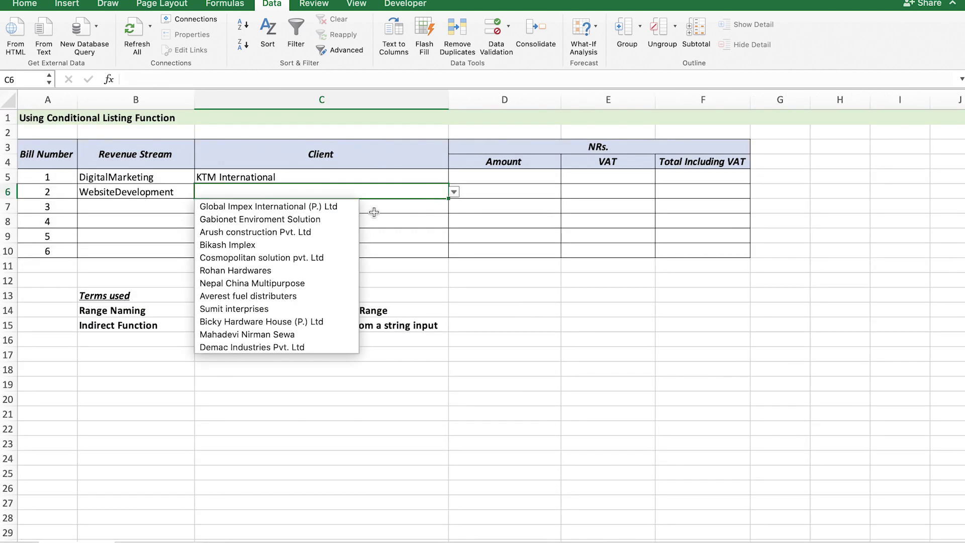
Pick Global Impex International (P.) Ltd for bill 2 and review the C6 validation source
click(322, 206)
click(509, 21)
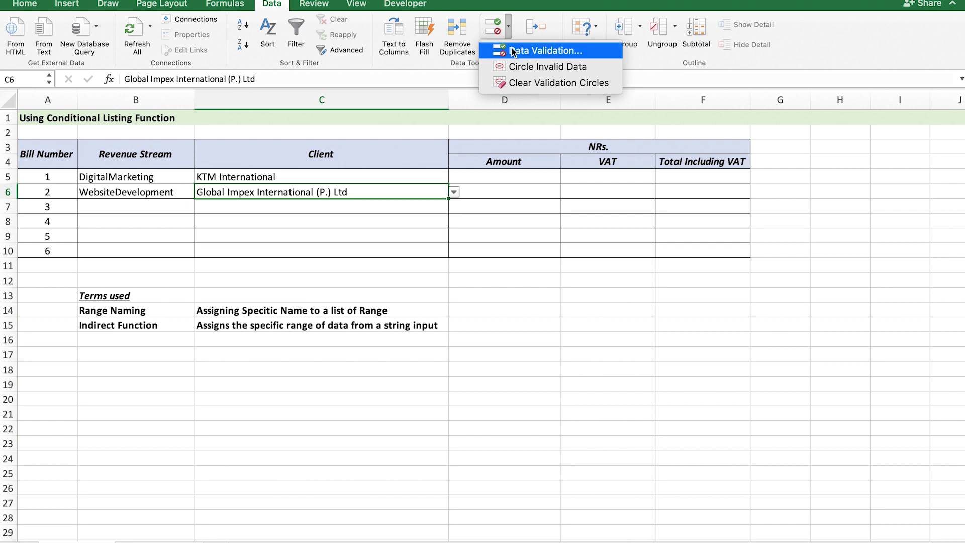
click(513, 50)
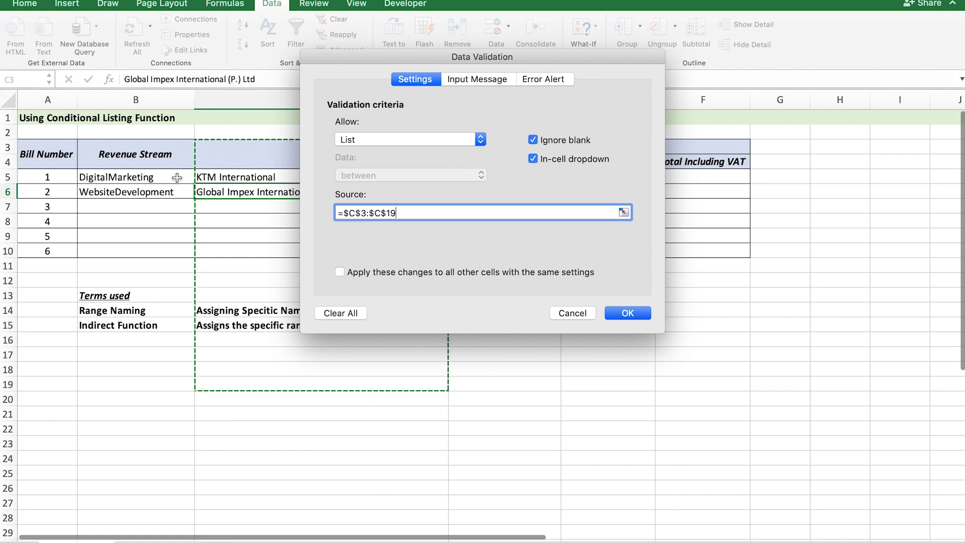
key(Return)
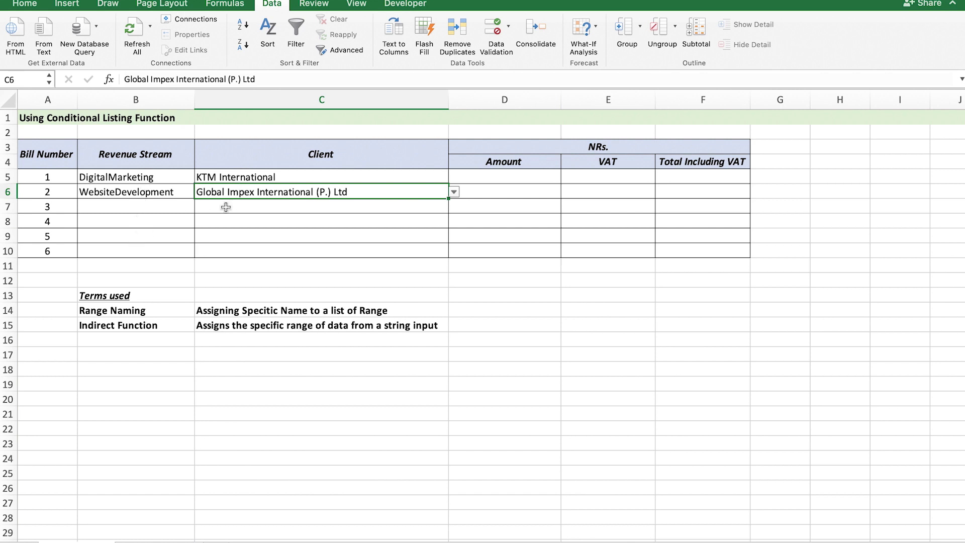
Give bill 3 the DigitalMarketing stream with client Shivam Cements limited
click(147, 206)
click(200, 207)
click(161, 221)
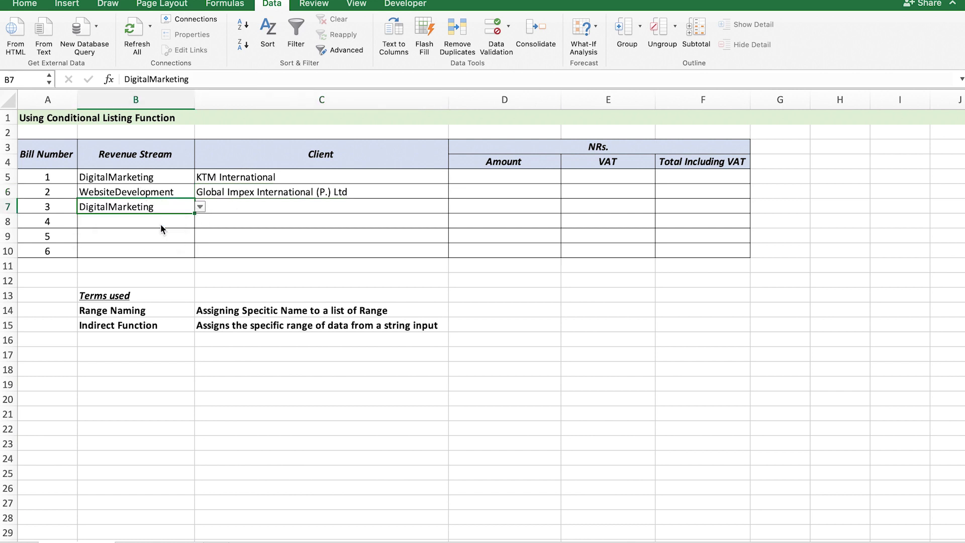
click(257, 207)
click(454, 215)
click(429, 207)
click(453, 206)
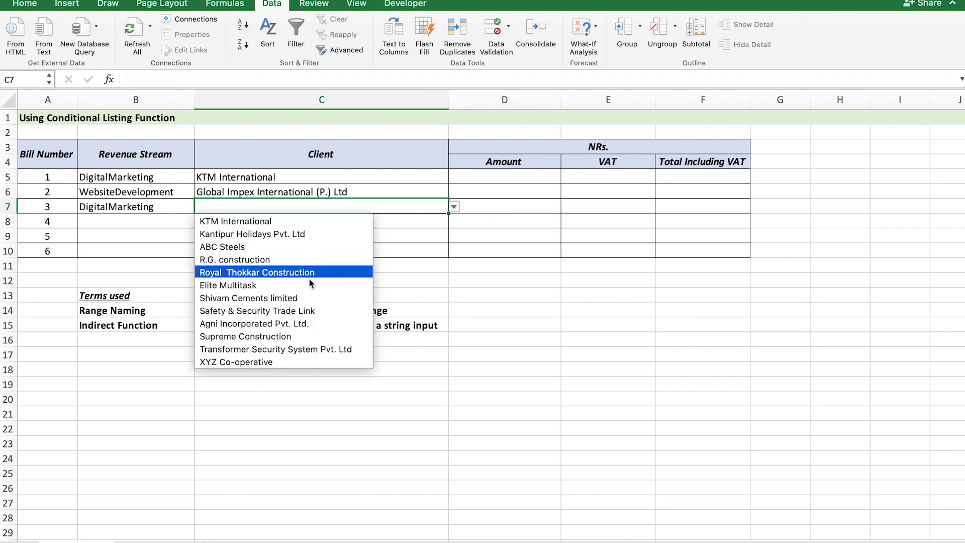
click(224, 297)
Set bill 4's revenue stream to WebsiteDevelopment, leave its client blank, and open the client-list sheet
click(147, 222)
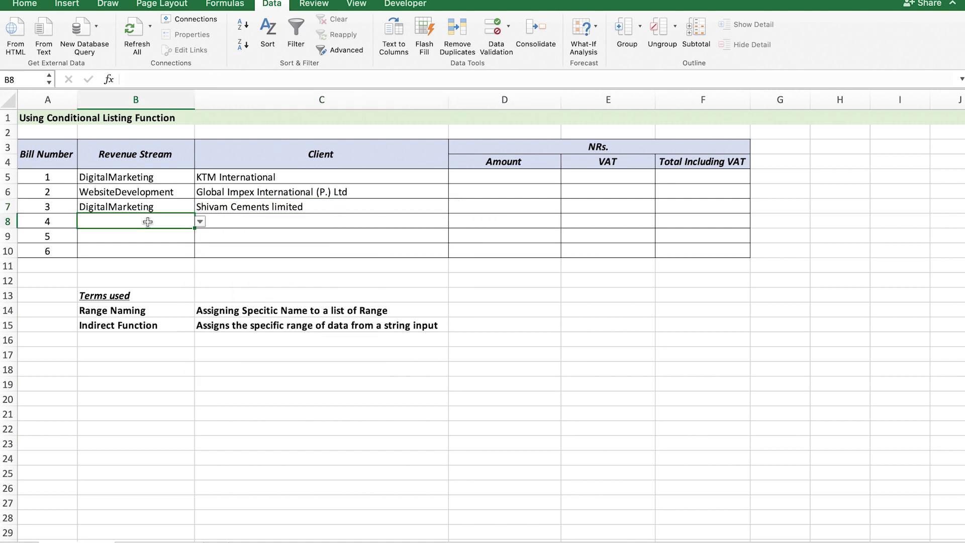
click(199, 222)
click(170, 248)
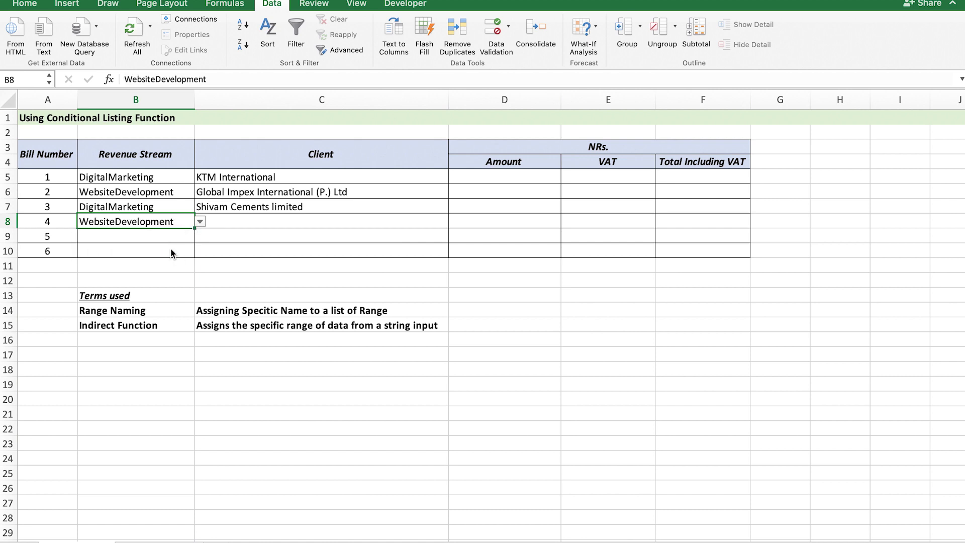
click(254, 224)
click(454, 222)
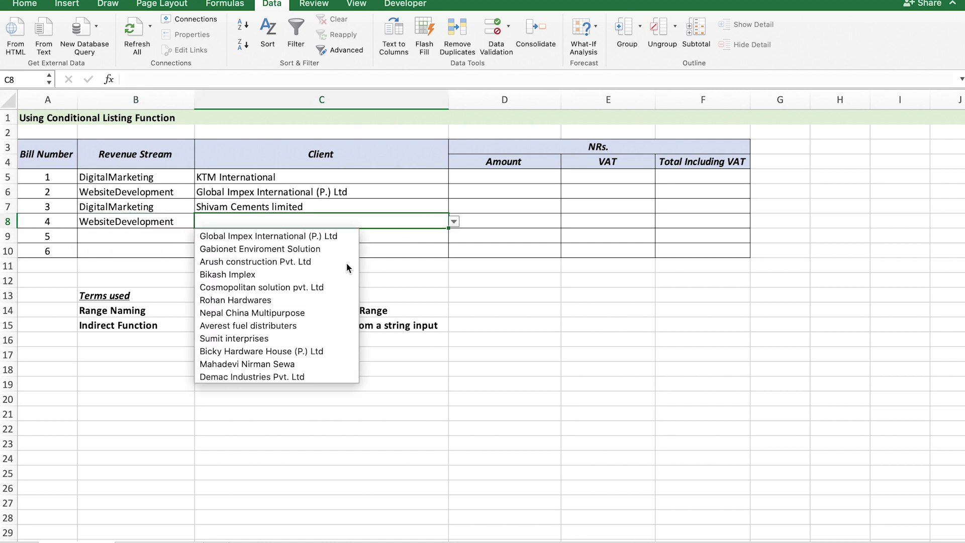
key(Escape)
key(Up)
key(Up)
key(Up)
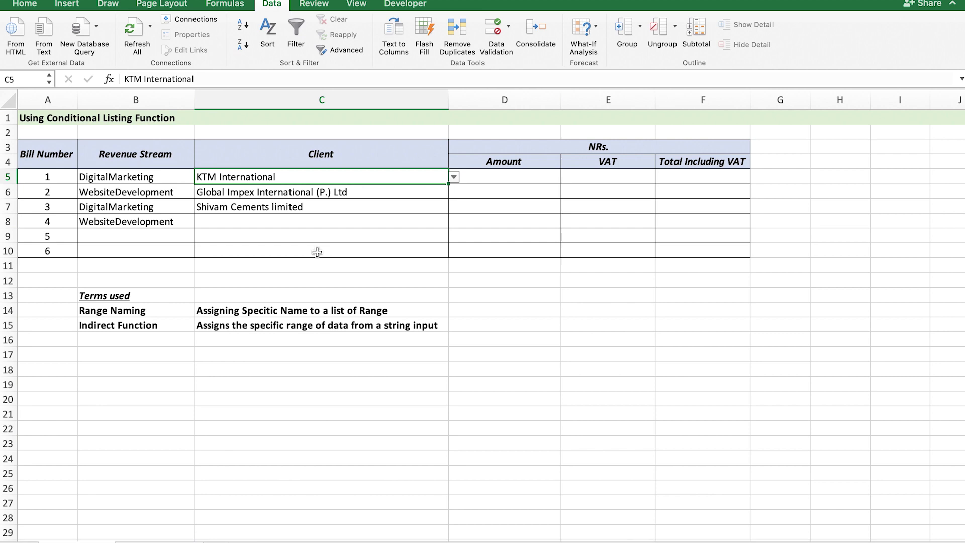
click(306, 221)
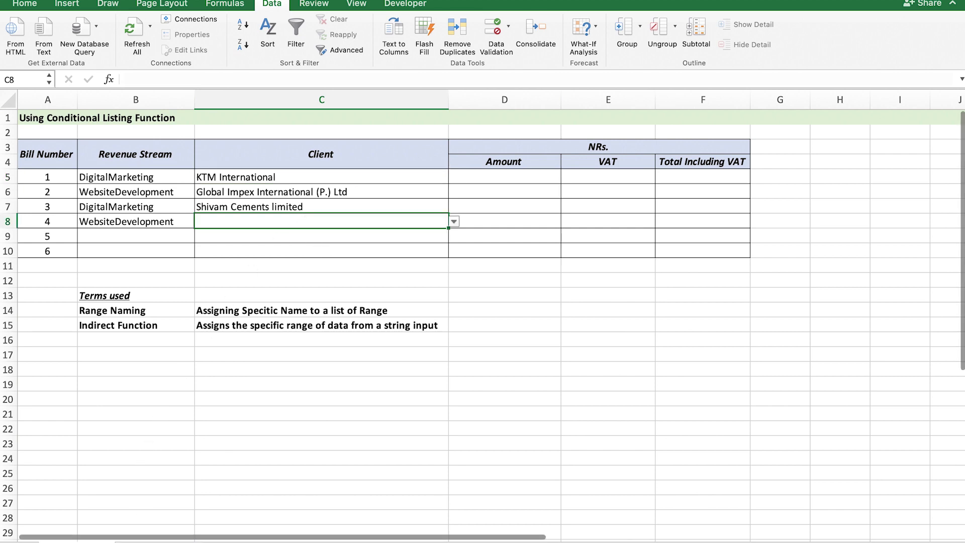
key(ctrl+Page_Down)
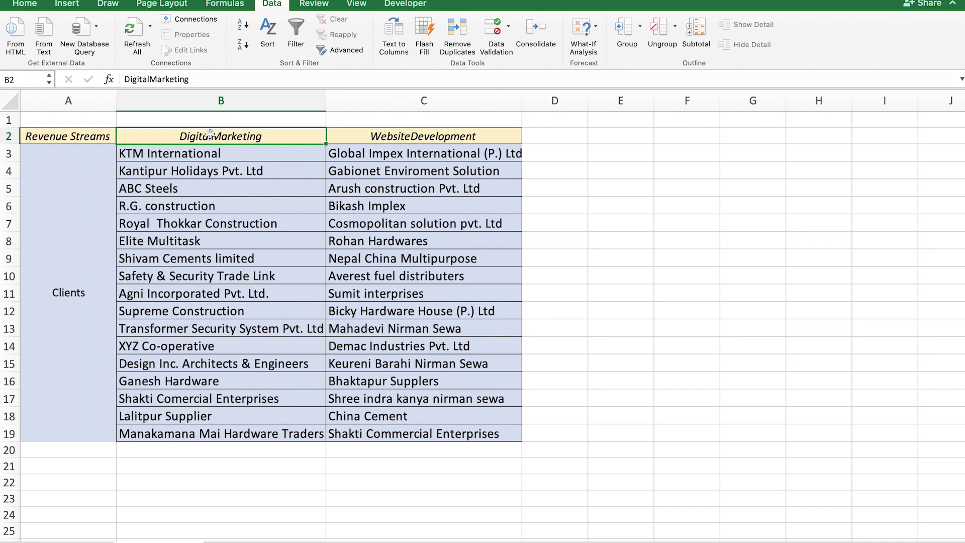
Restore the spaces so headers B2 and C2 read Digital Marketing and Website Development
double_click(210, 134)
key(Return)
click(379, 132)
double_click(380, 133)
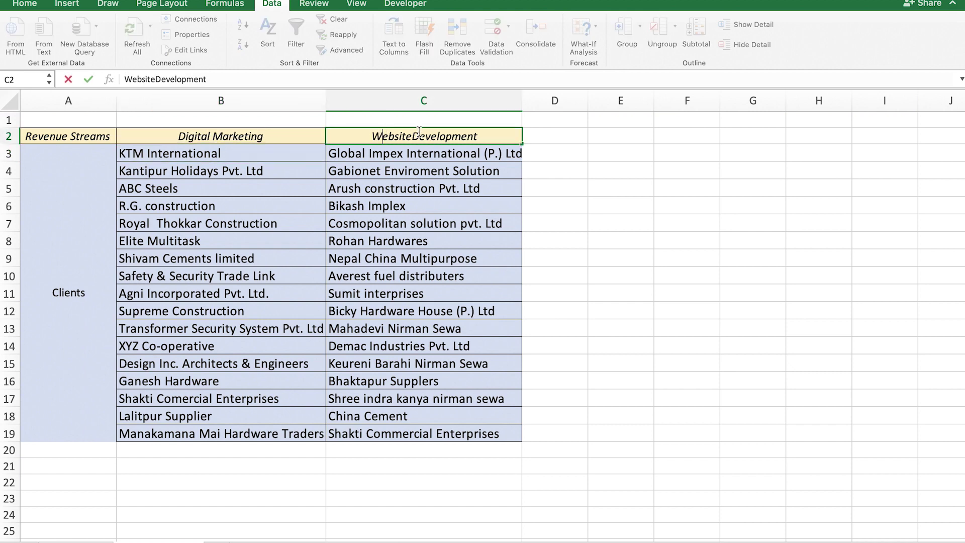
key(Return)
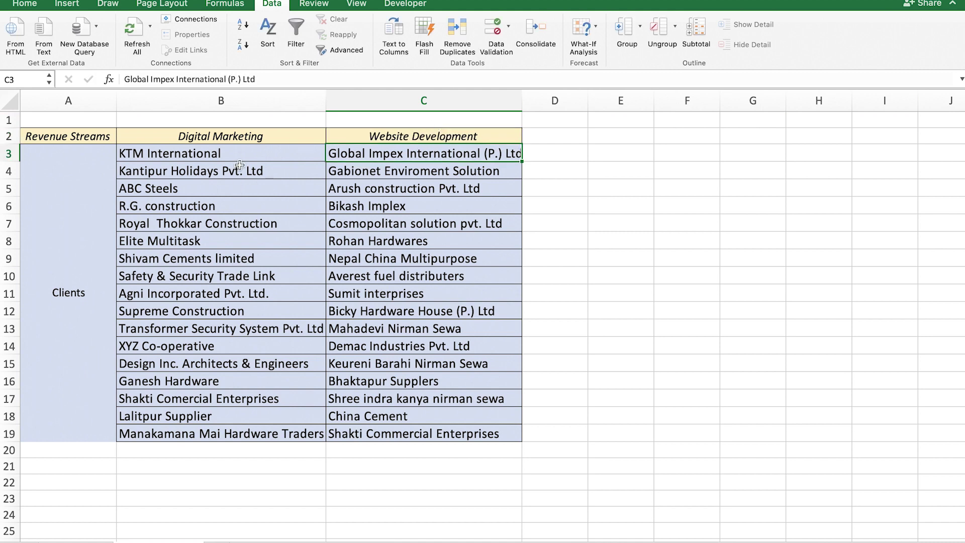
Check the B3:B19 and C3:C19 client lists, then open bill 1's revenue stream dropdown
drag(240, 153, 236, 433)
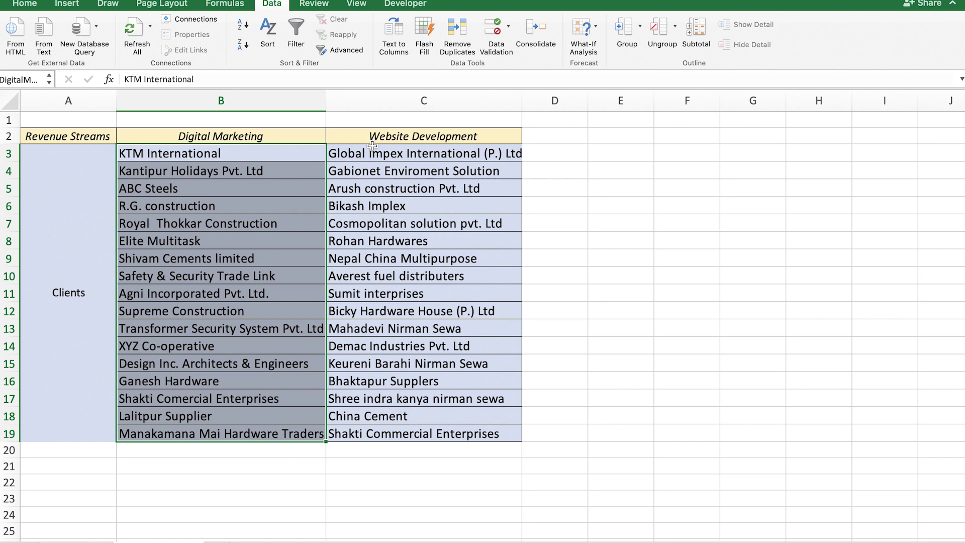
drag(372, 152, 380, 433)
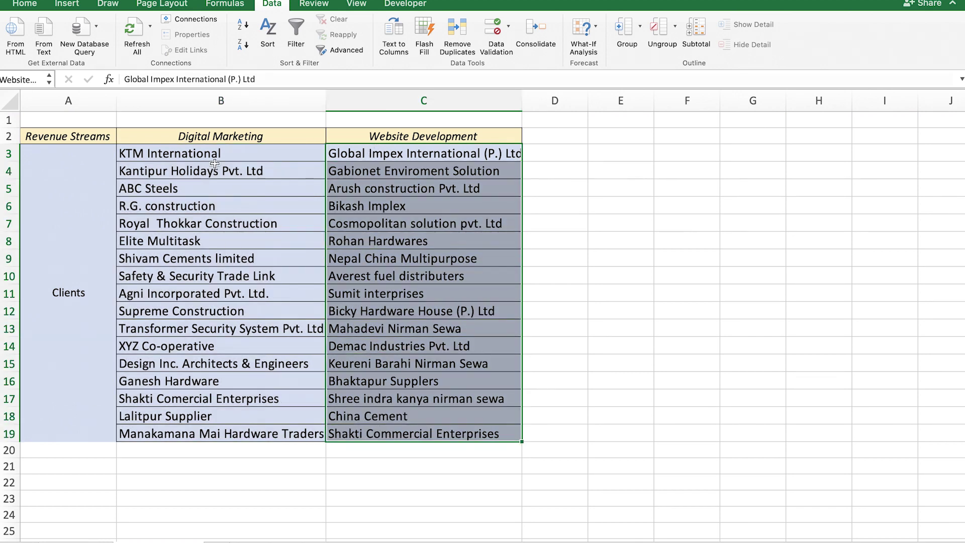
click(207, 129)
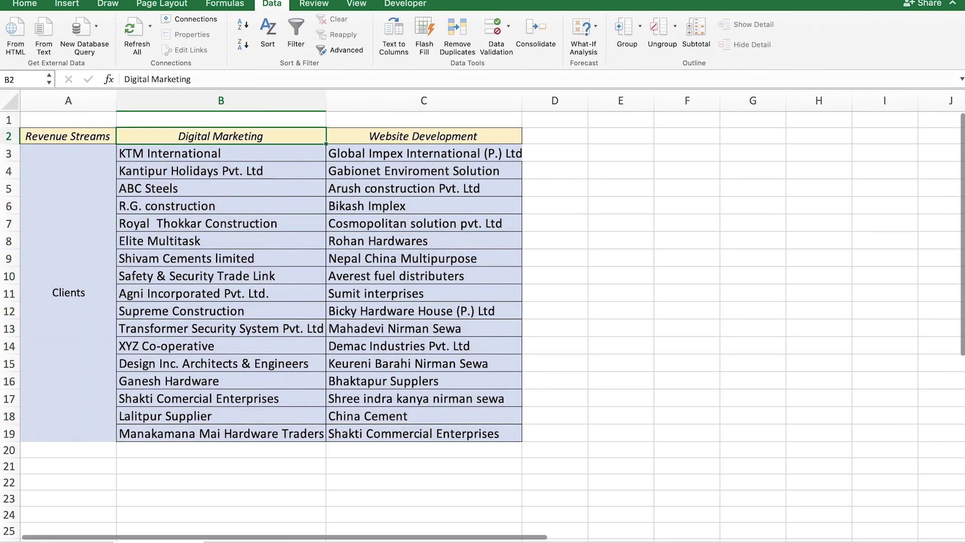
click(126, 540)
click(177, 176)
click(200, 176)
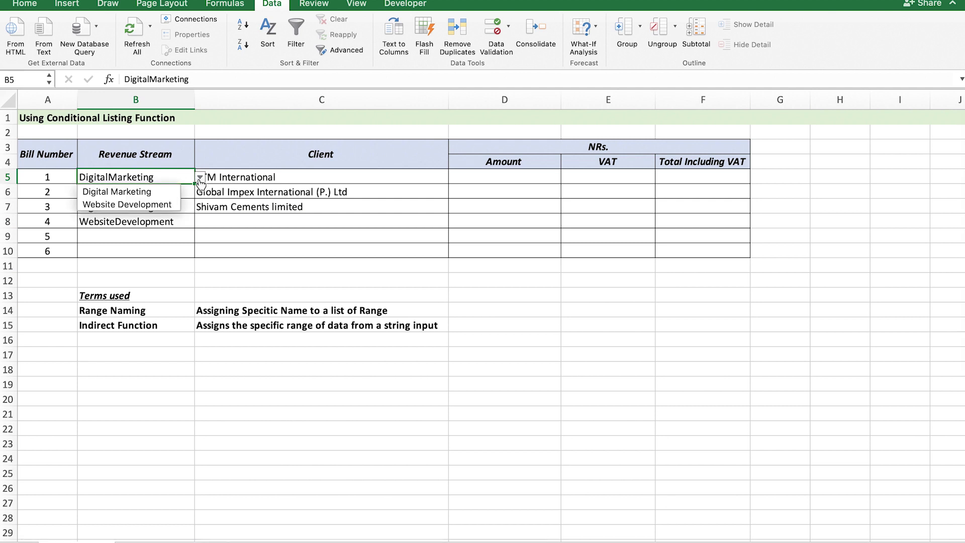
Set bills 1–4's revenue streams to Digital Marketing, Website Development, Digital Marketing and Website Development
click(167, 195)
click(167, 192)
click(200, 191)
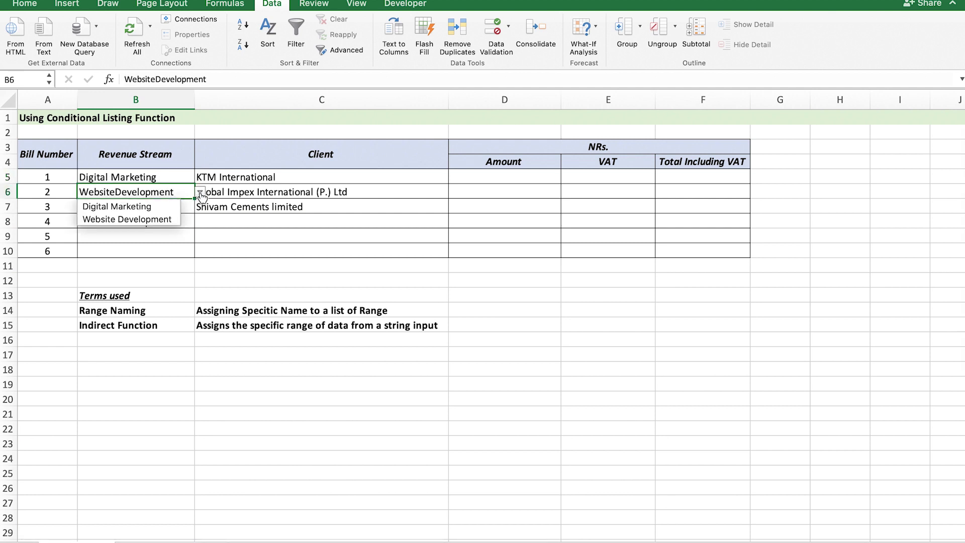
click(161, 219)
click(155, 208)
click(200, 207)
click(160, 221)
click(166, 223)
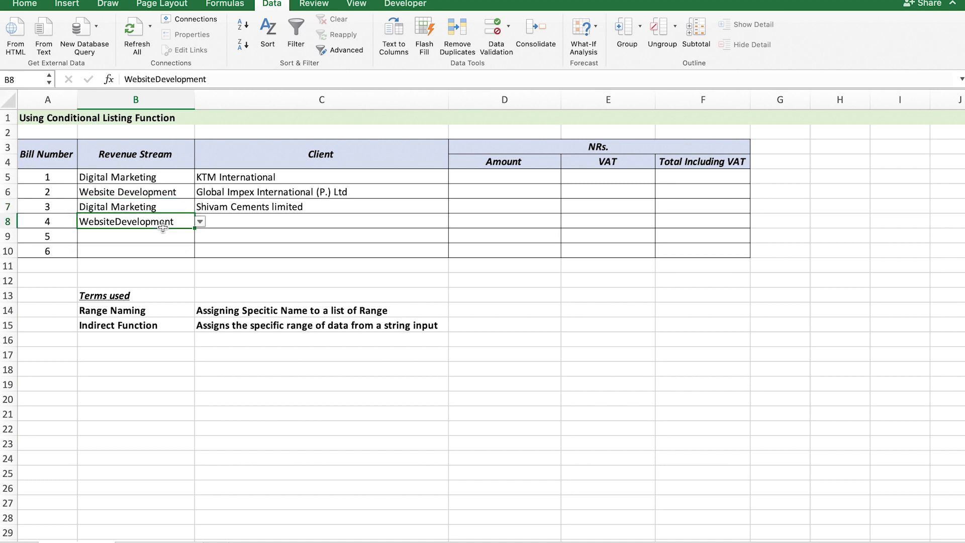
click(200, 221)
click(173, 249)
click(250, 180)
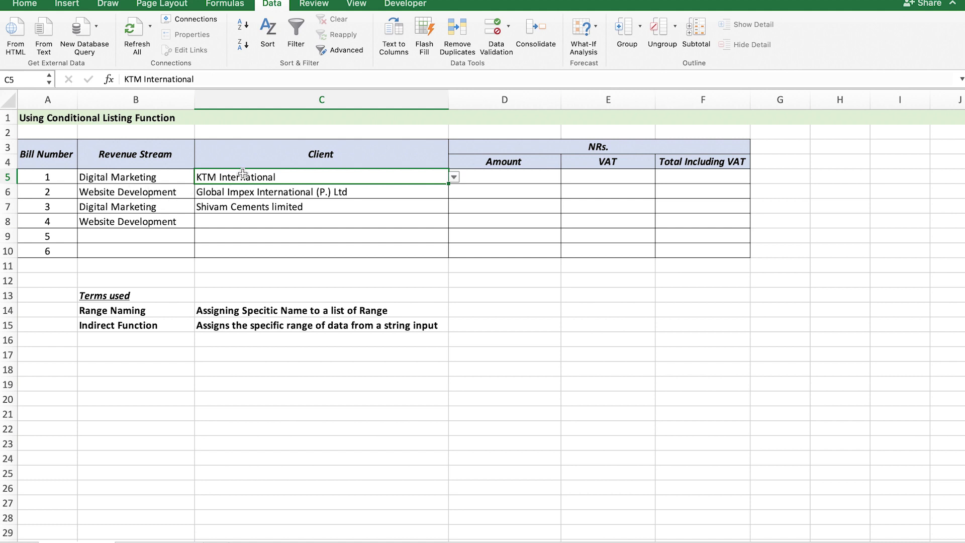
Select client cells C5:C10 and clear their old Data Validation list source
drag(243, 179, 246, 247)
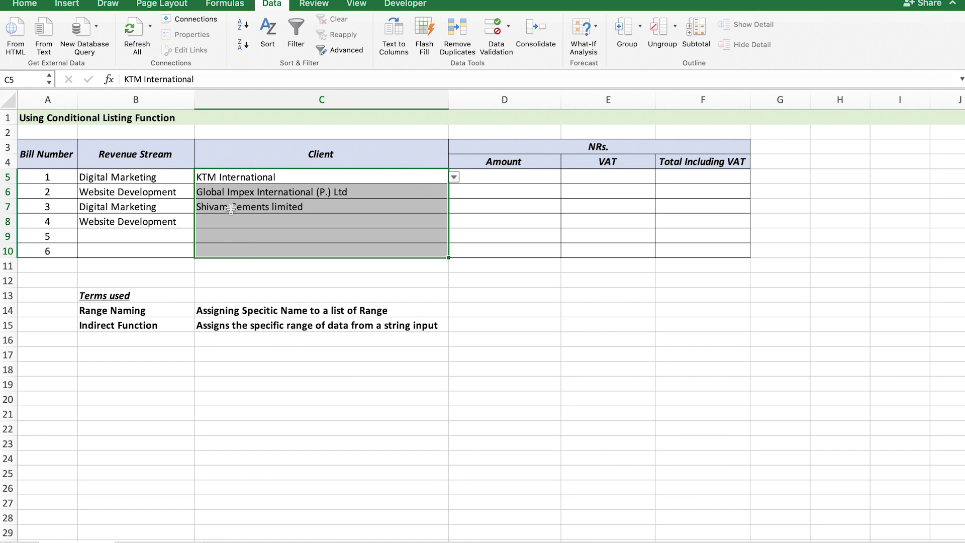
drag(230, 171, 235, 250)
click(538, 51)
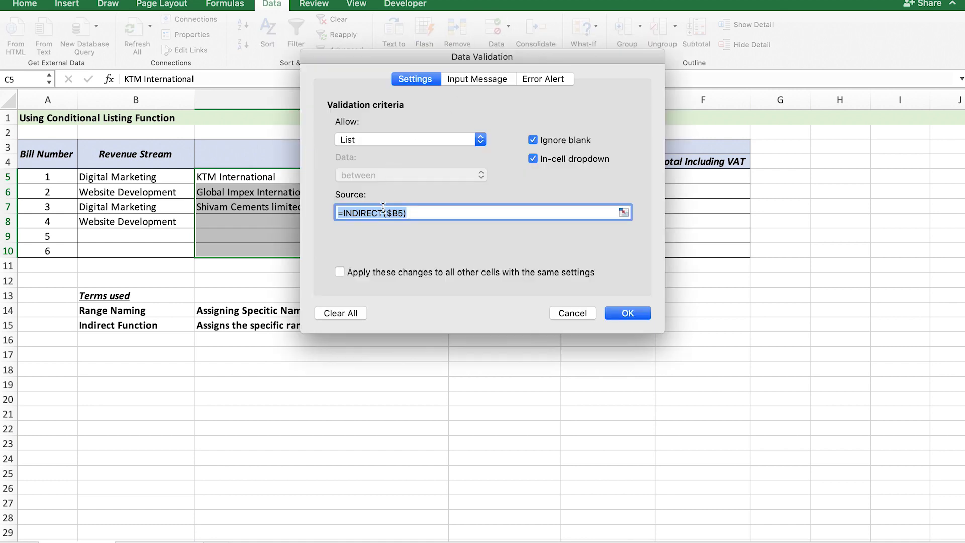
click(505, 210)
key(BackSpace)
key(BackSpace)
key(BackSpace)
key(BackSpace)
key(BackSpace)
key(BackSpace)
key(BackSpace)
key(BackSpace)
key(BackSpace)
key(BackSpace)
Set the list source to =indirect(substitute($B5," ","")) and apply it
text(indirect)
text(()
text(substitute)
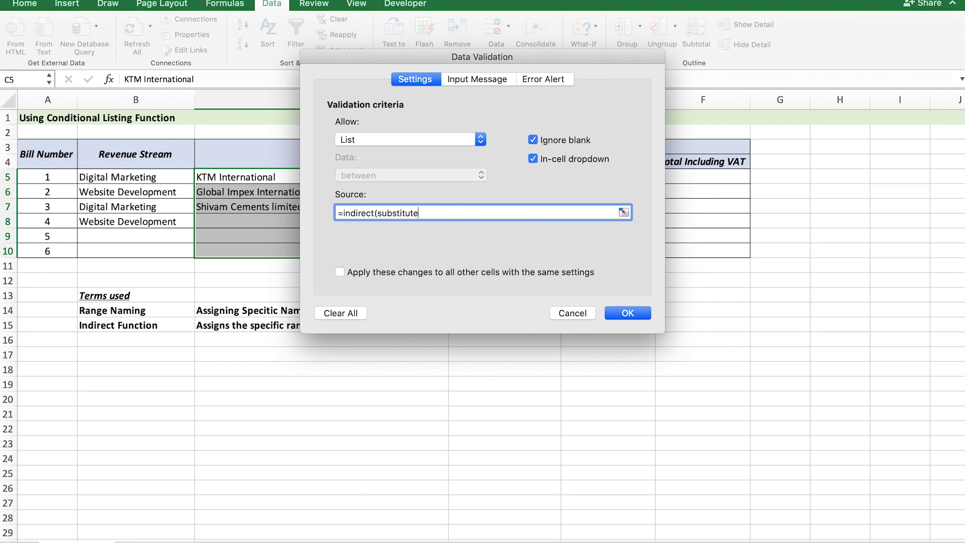
text(()
click(170, 171)
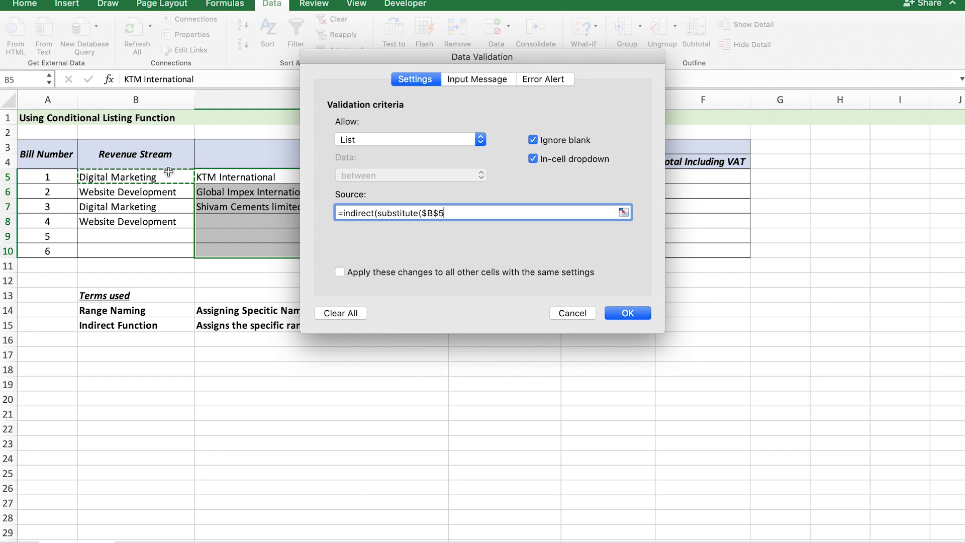
key(BackSpace)
key(BackSpace)
text(5," ",)
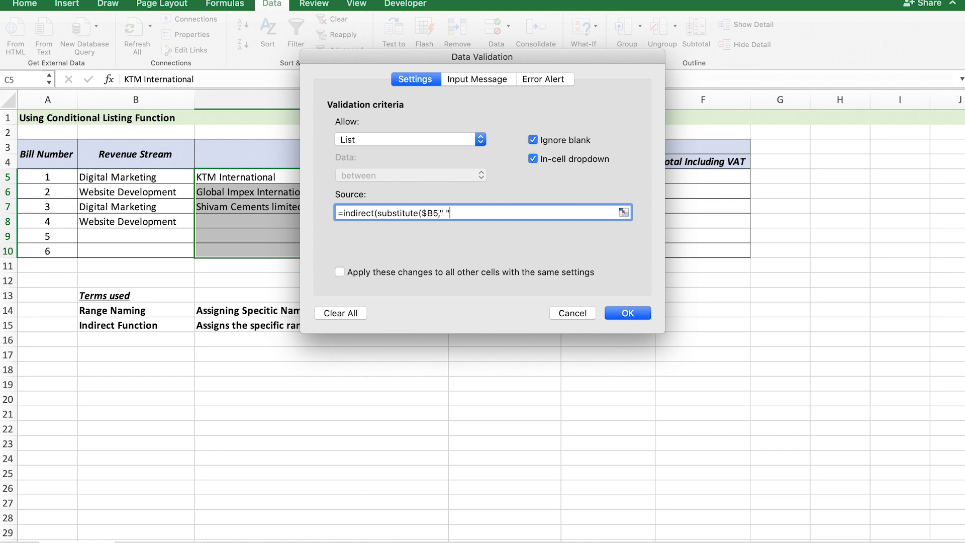
text(")
key(BackSpace)
key(BackSpace)
key(BackSpace)
key(BackSpace)
key(BackSpace)
key(BackSpace)
text(" ")
text(")
text()))
click(628, 313)
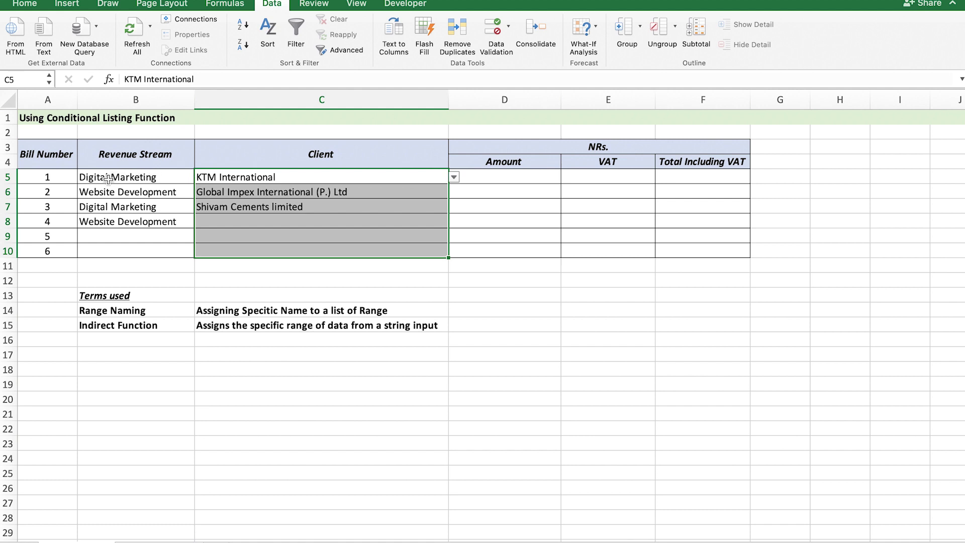
Choose Kantipur Holidays Pvt. Ltd, Gabionet Enviroment Solution and Safety & Security Trade Link as clients for bills 1–3
click(245, 182)
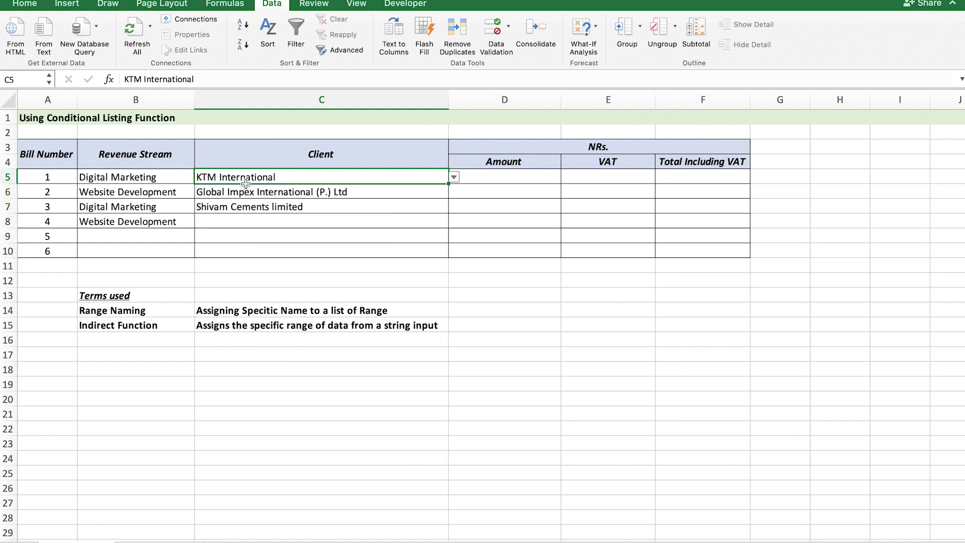
click(454, 178)
click(287, 206)
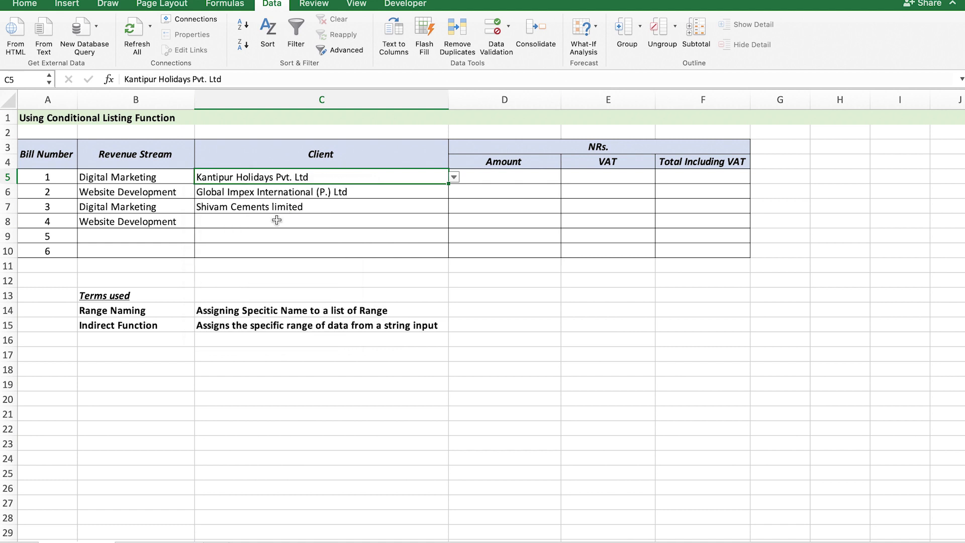
click(277, 192)
click(453, 192)
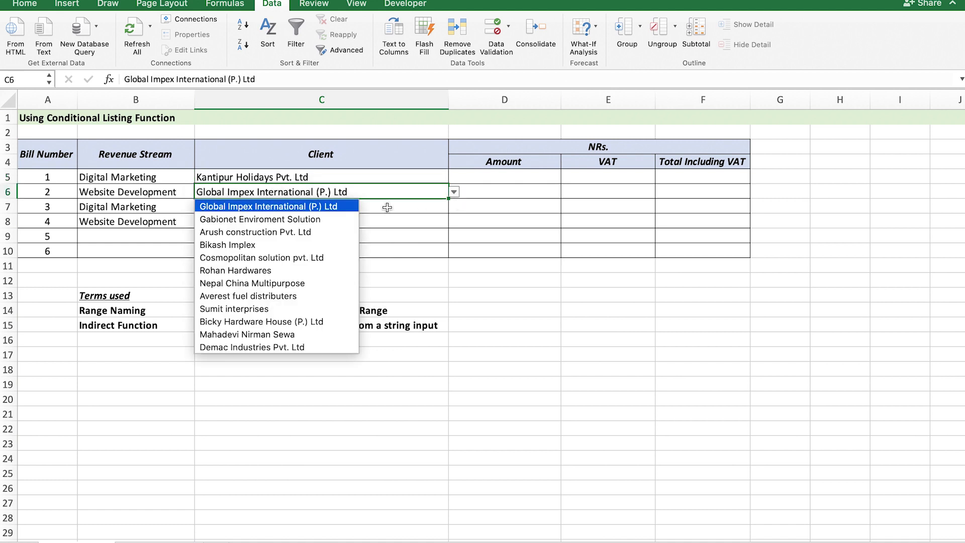
click(303, 224)
click(259, 208)
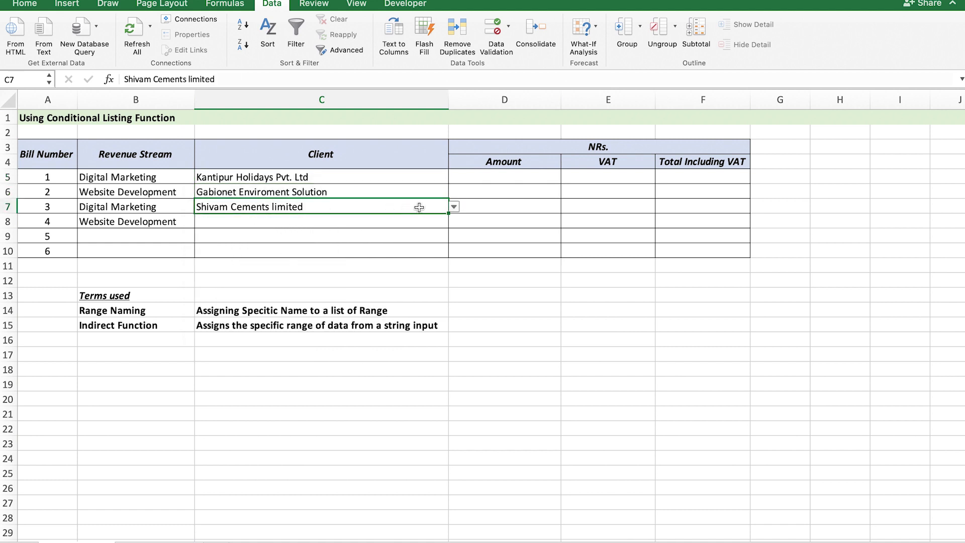
click(453, 207)
click(284, 311)
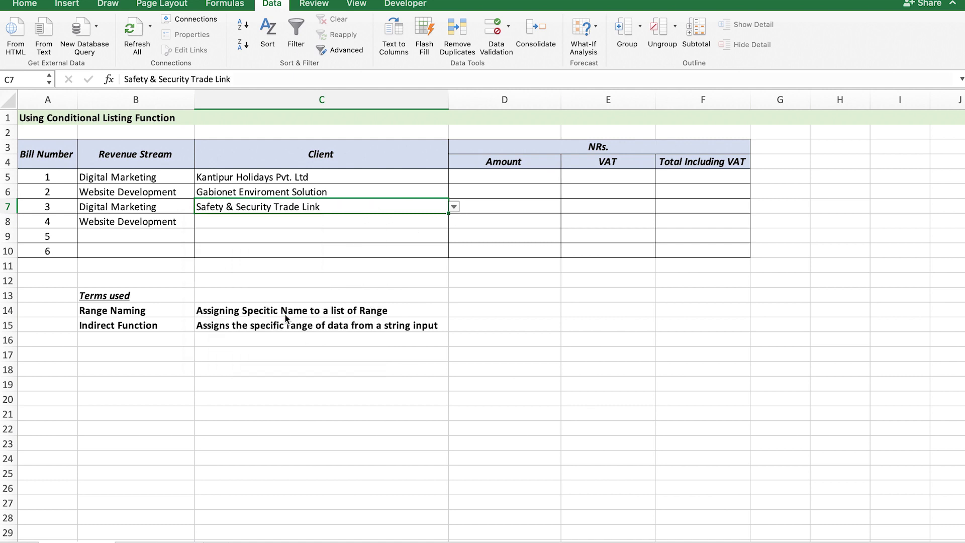
click(315, 224)
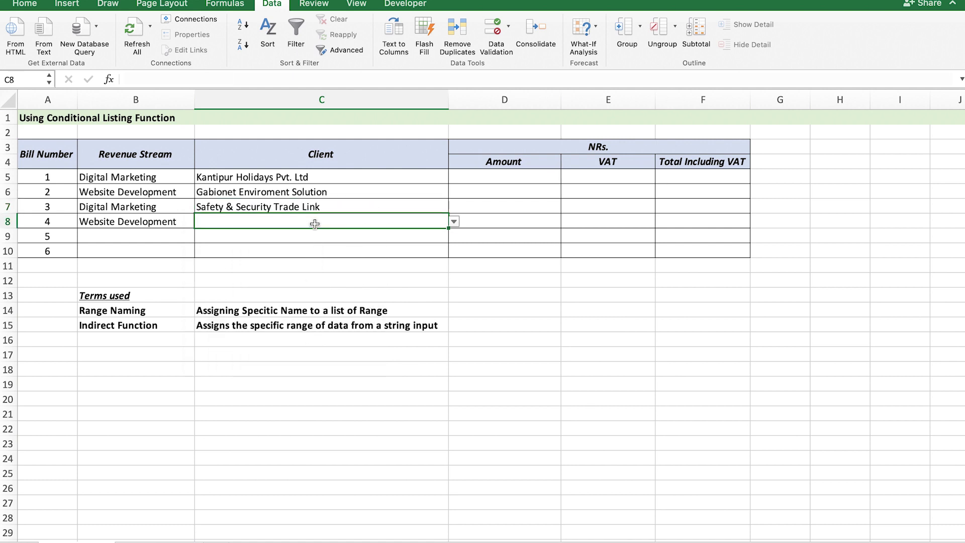